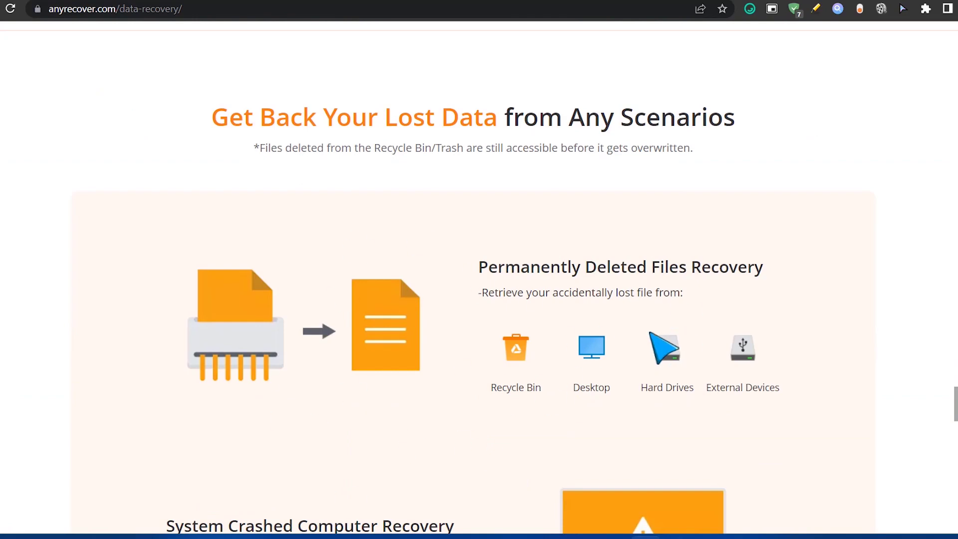
Examine the AnyRecover data recovery page's supported scenarios, storage devices, features and three-step recovery guide.
scroll(706, 299, down, 6)
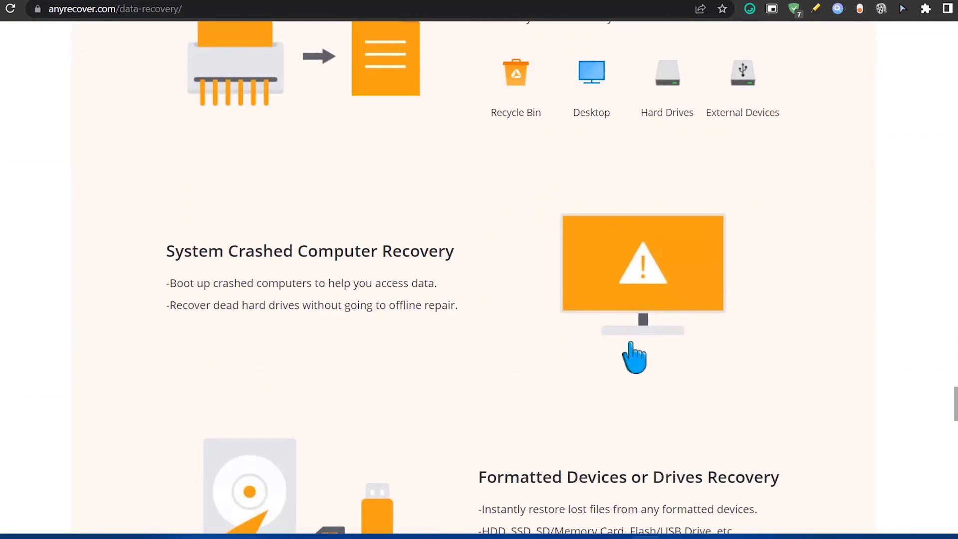
scroll(415, 251, down, 5)
scroll(631, 223, down, 9)
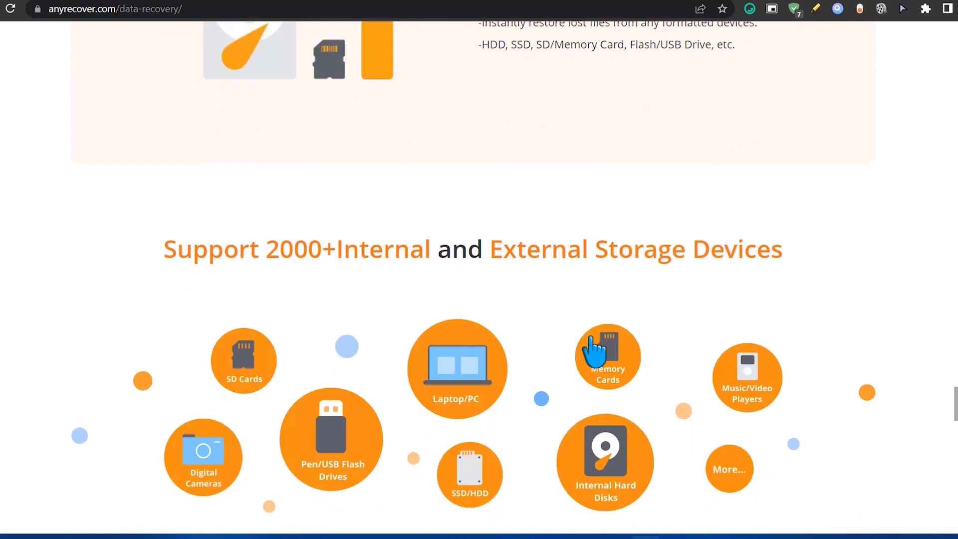
scroll(592, 320, down, 20)
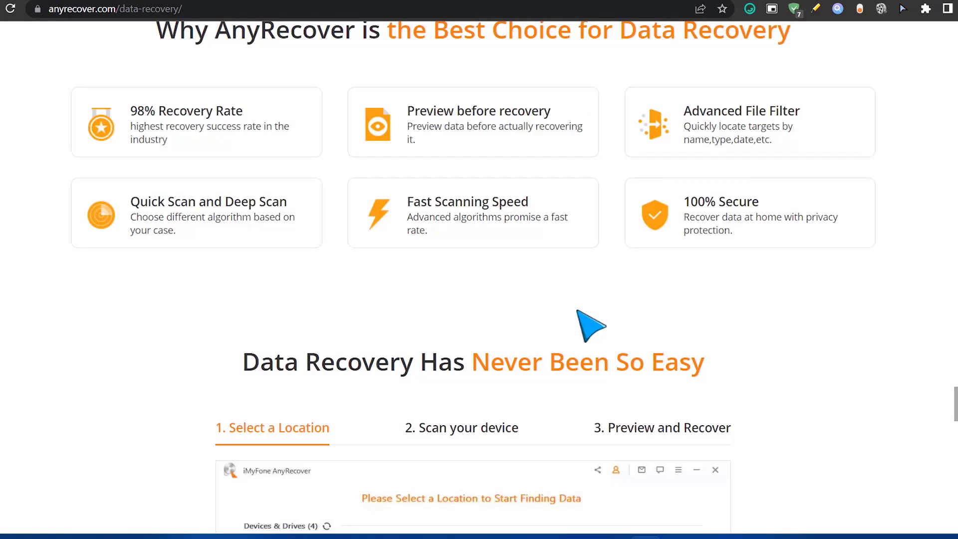
scroll(765, 196, down, 3)
scroll(787, 278, up, 3)
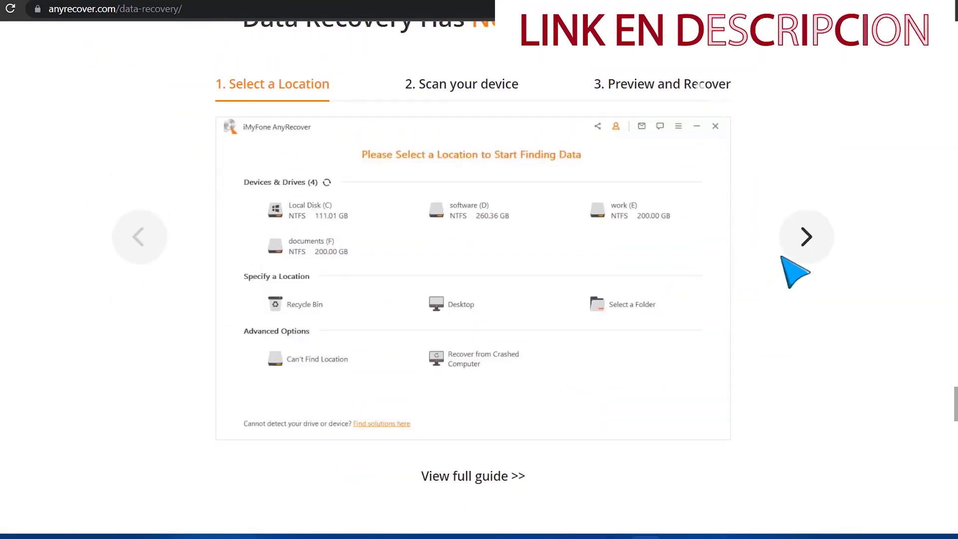
click(799, 251)
click(799, 250)
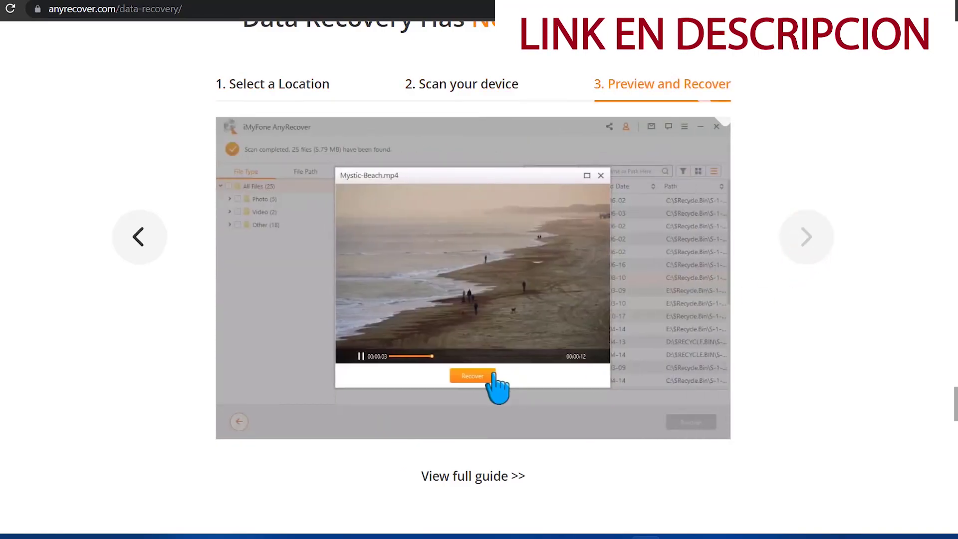
scroll(492, 385, down, 8)
scroll(494, 344, down, 15)
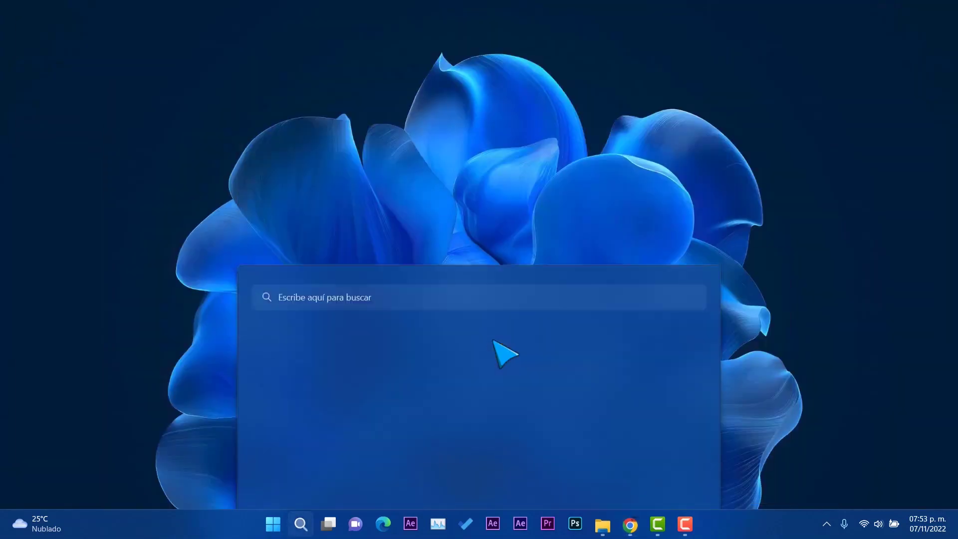
Switch to the AnyRecover desktop program, scan the MASTER (F) USB drive for lost files, and dismiss the completion notice.
click(272, 524)
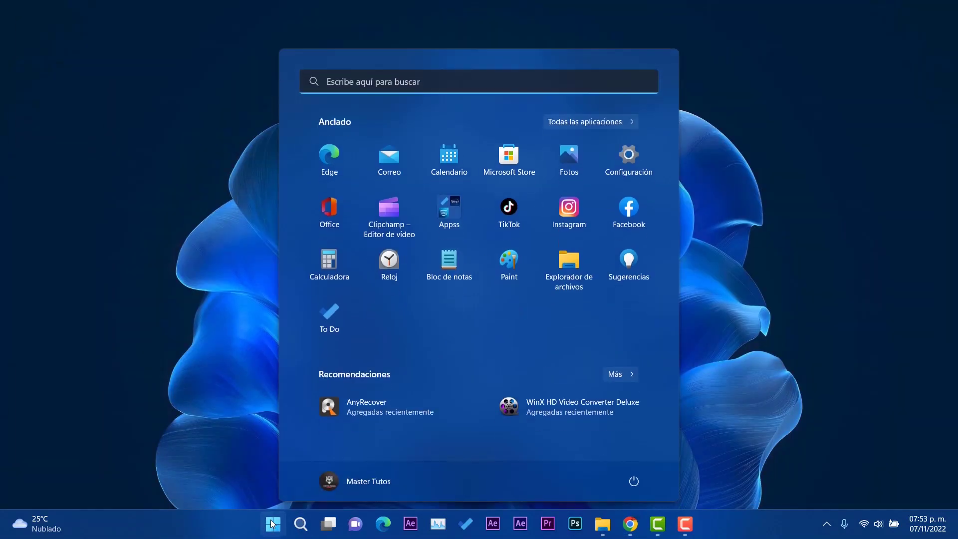
click(353, 418)
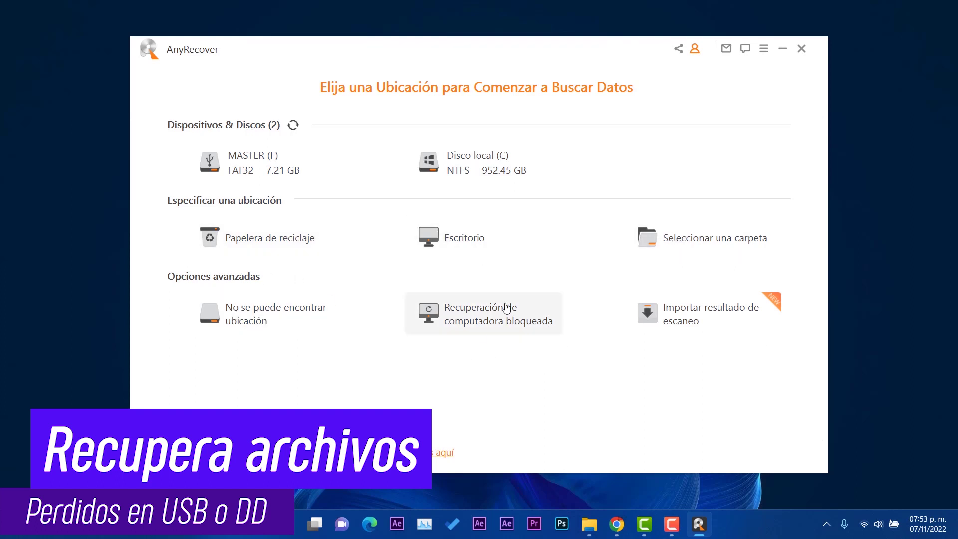
click(273, 170)
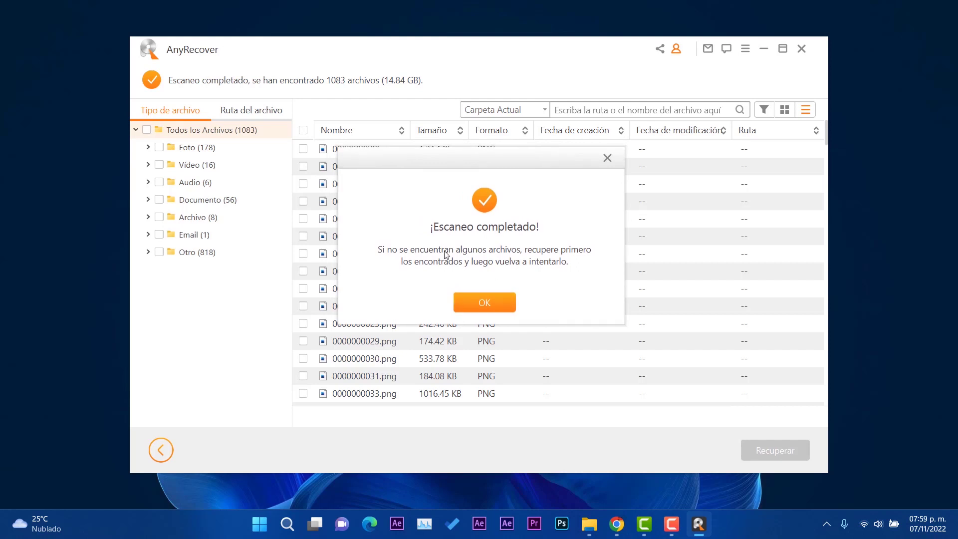
click(496, 308)
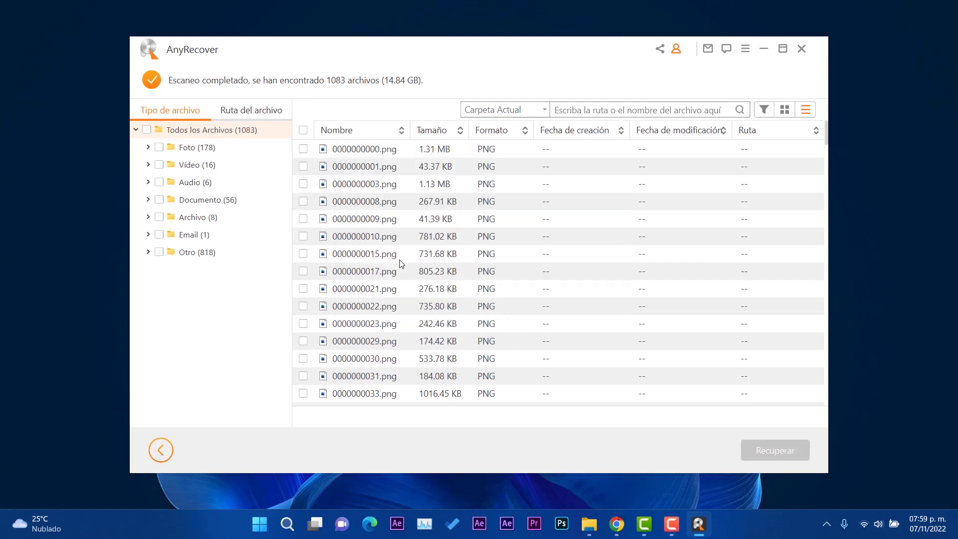
View the scan results by file path, then return to the file type view and look through the full list.
click(257, 110)
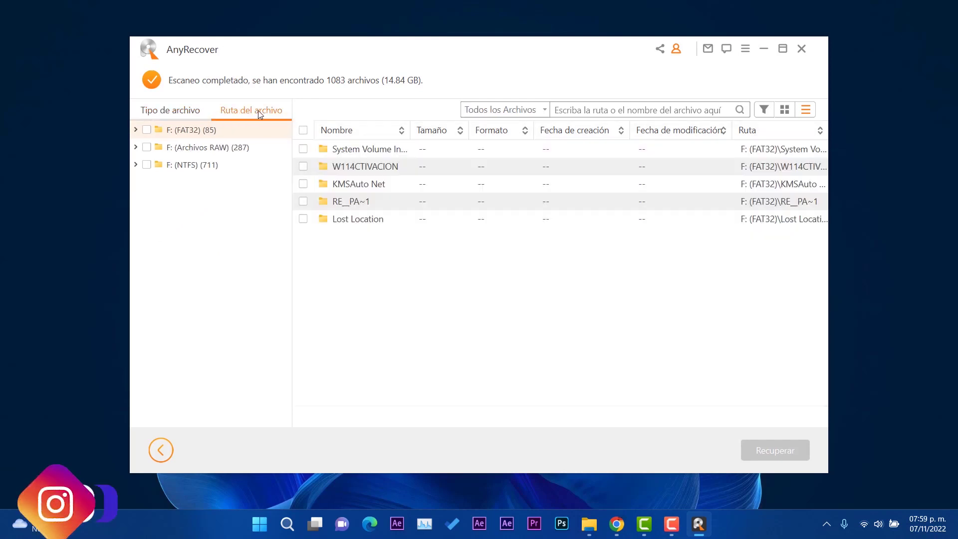
click(199, 119)
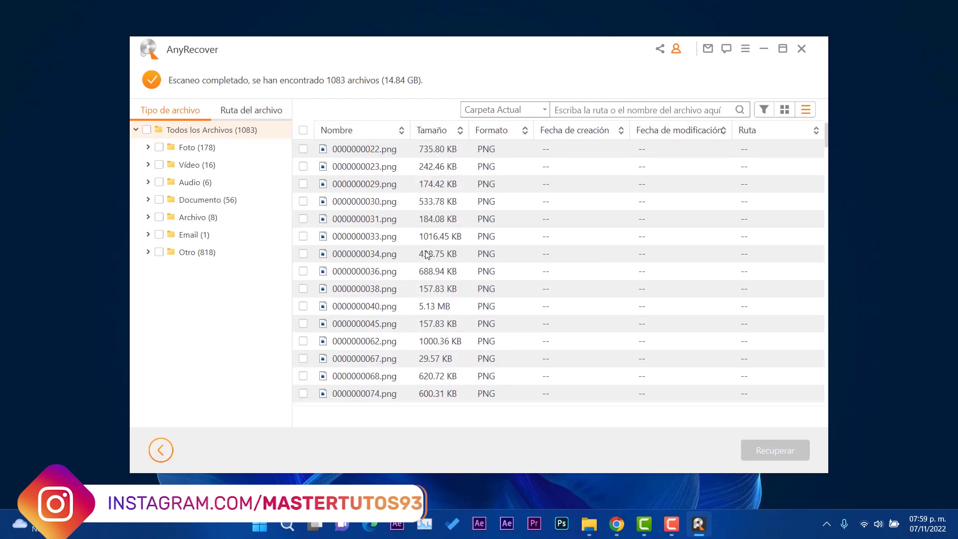
scroll(399, 273, up, 3)
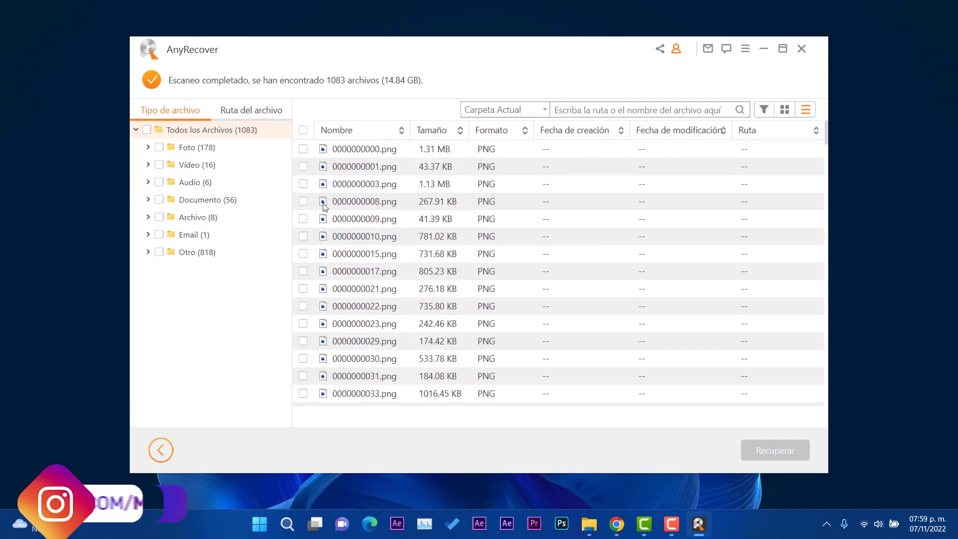
Browse the PNG photos found and preview the images starting with 0EEA1375, 79AE4106 and 35D71D3D, closing each preview.
click(191, 150)
click(206, 165)
scroll(404, 299, down, 15)
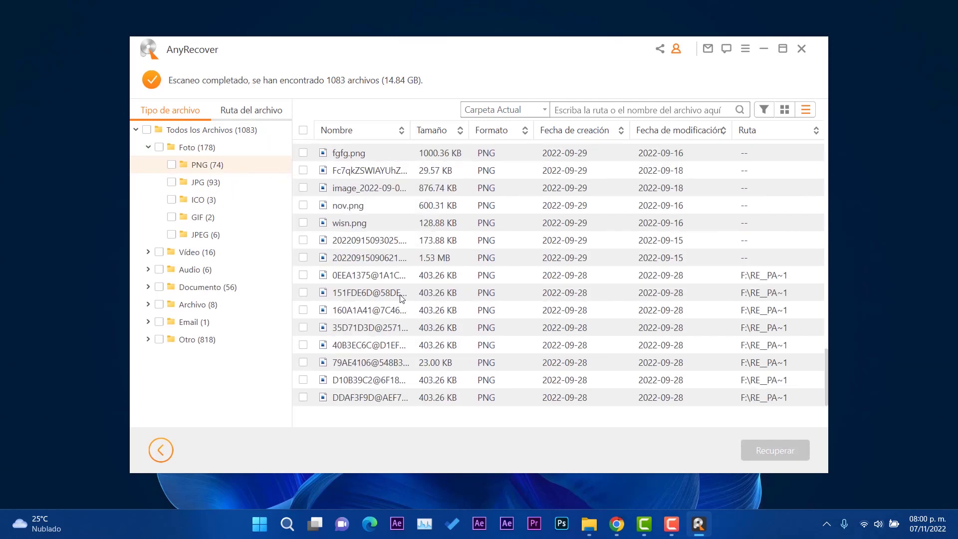
double_click(367, 273)
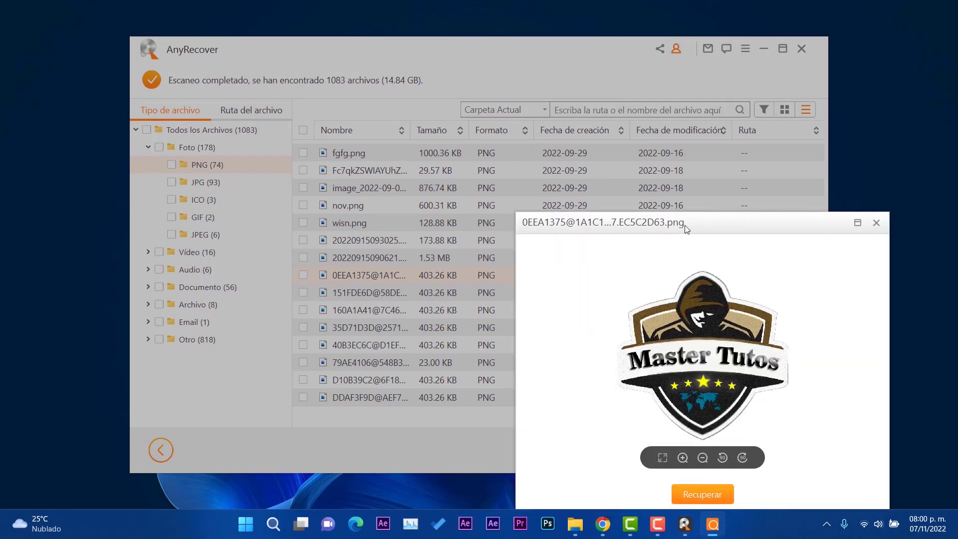
click(764, 167)
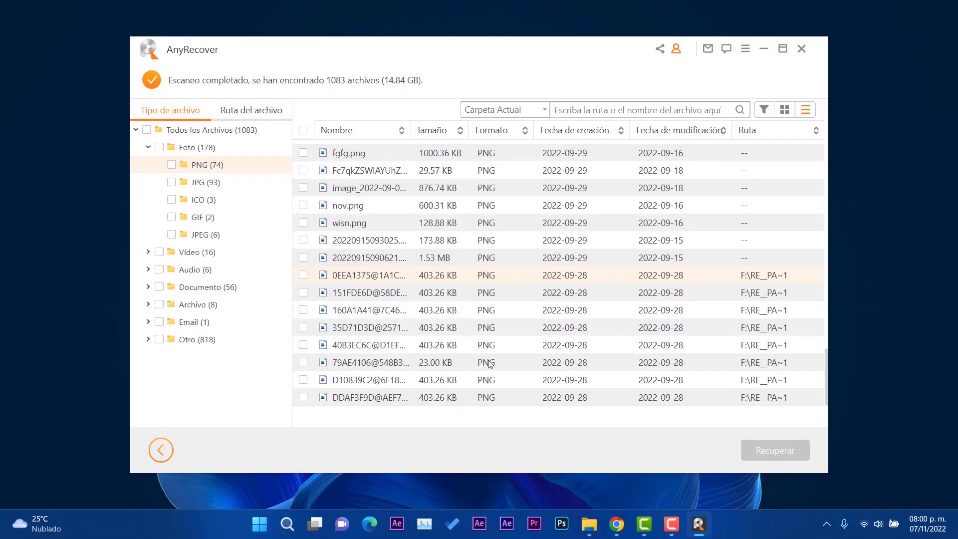
double_click(378, 364)
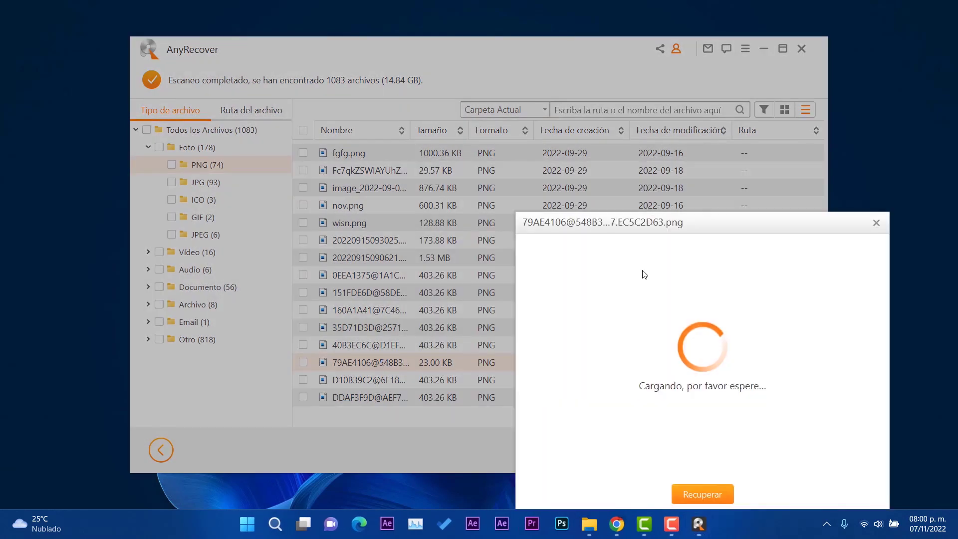
click(877, 224)
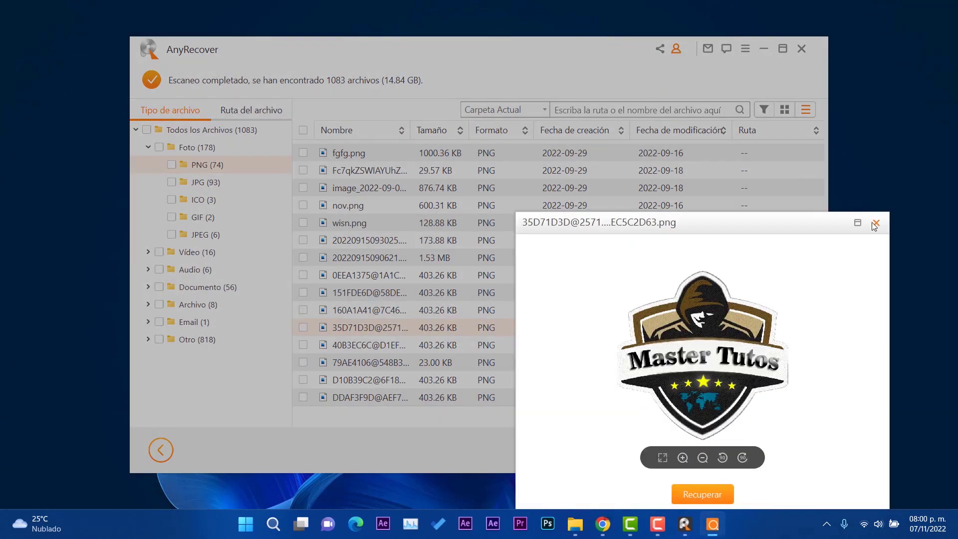
click(877, 222)
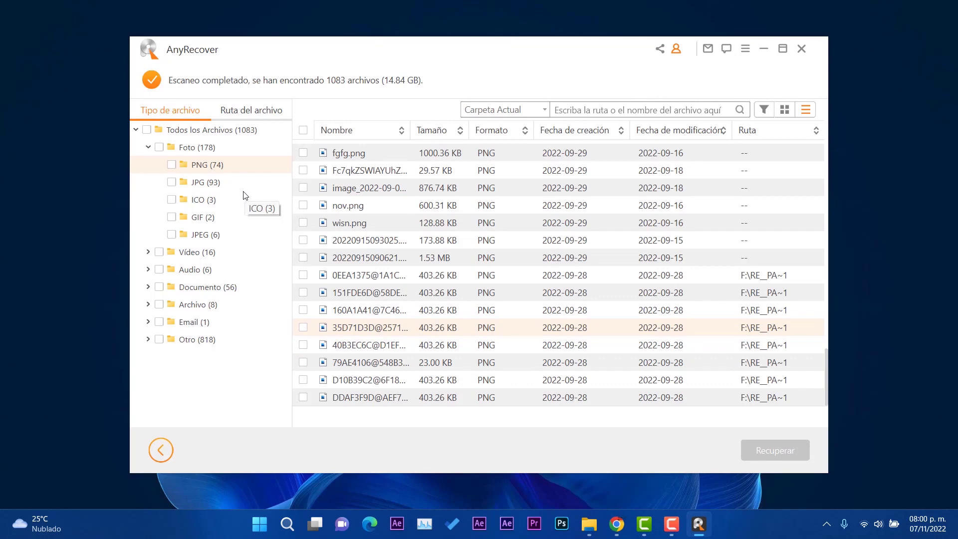
Browse the JPG photos found and preview windows-11 (1).jpg and Microsoft-365-1.jpg, closing each preview.
click(213, 185)
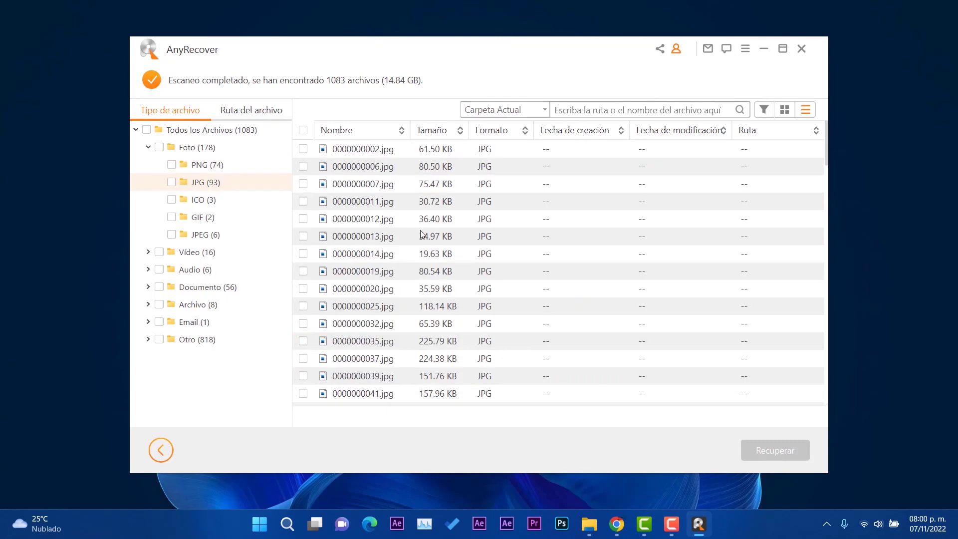
scroll(402, 300, down, 4)
scroll(410, 299, down, 12)
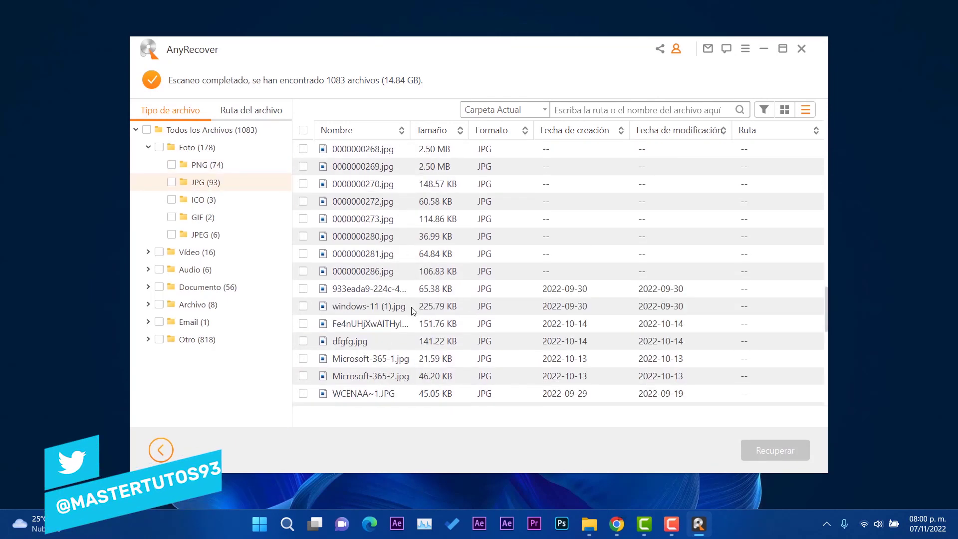
double_click(366, 306)
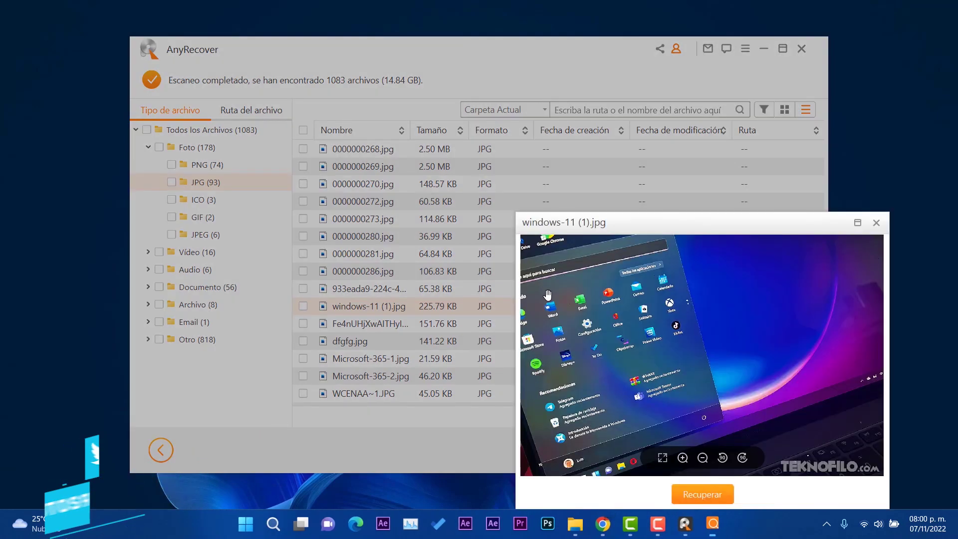
click(877, 225)
double_click(370, 358)
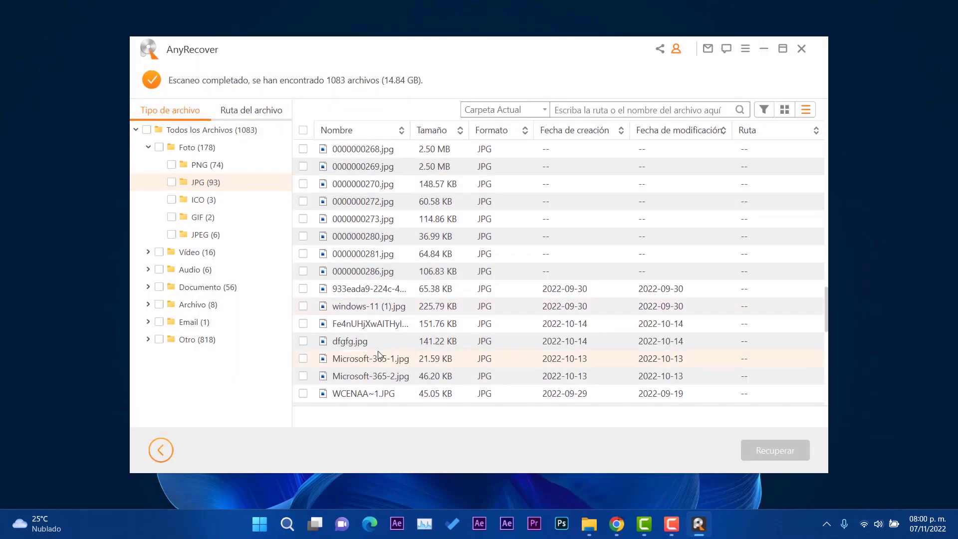
click(876, 223)
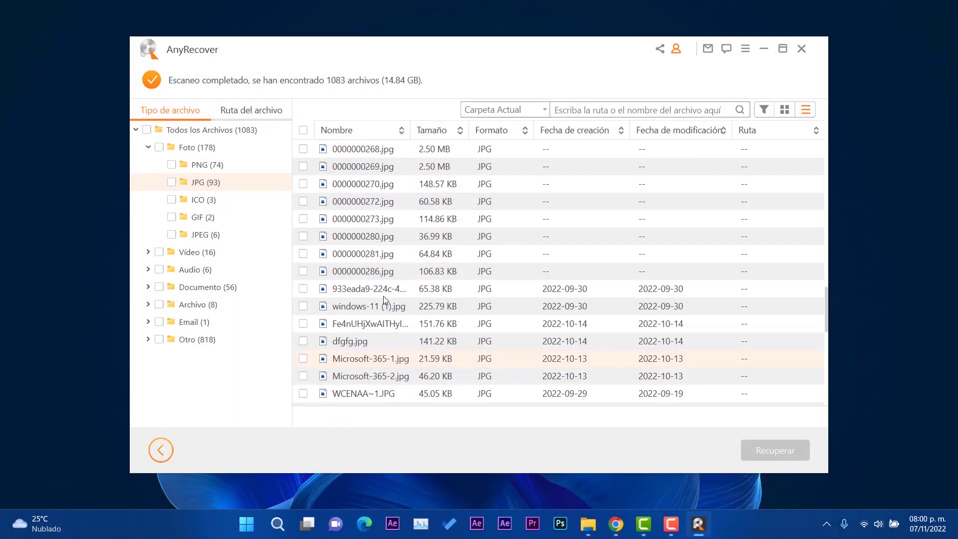
Check the ICO and JPEG photo categories, and preview Fc7qsc6XwAA4zub.jpeg before closing it.
click(201, 204)
click(215, 232)
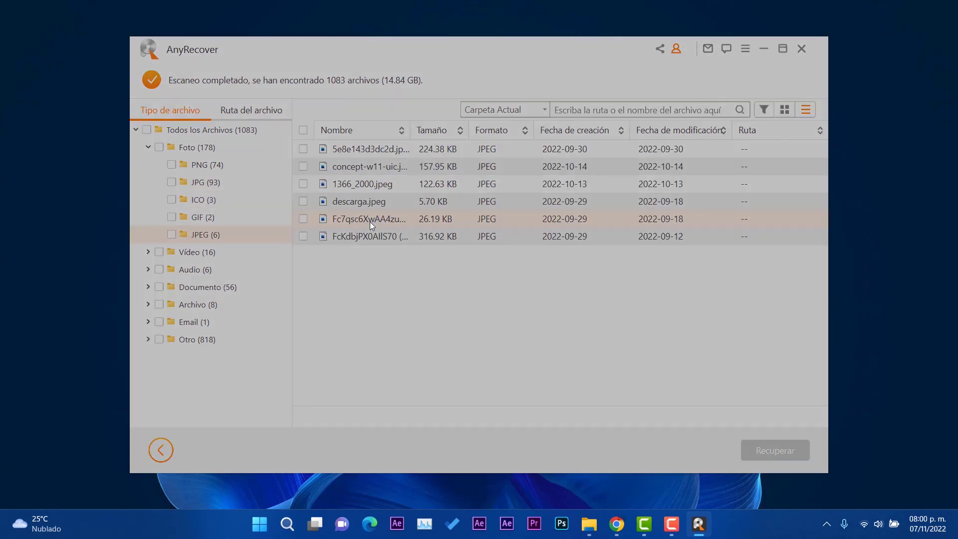
double_click(370, 221)
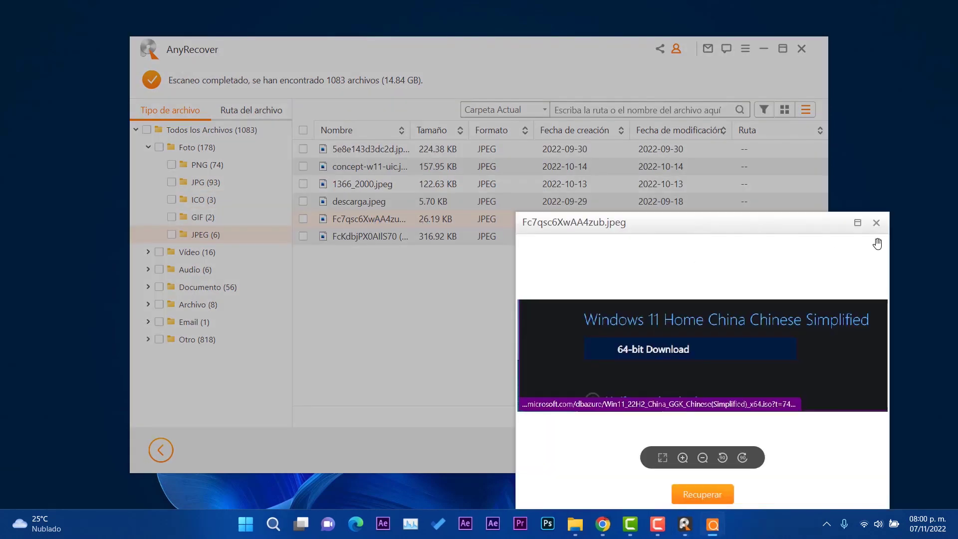
click(877, 223)
List the video files found and preview the first y2mate.com MP4 video, repositioning the preview window before closing it.
click(197, 253)
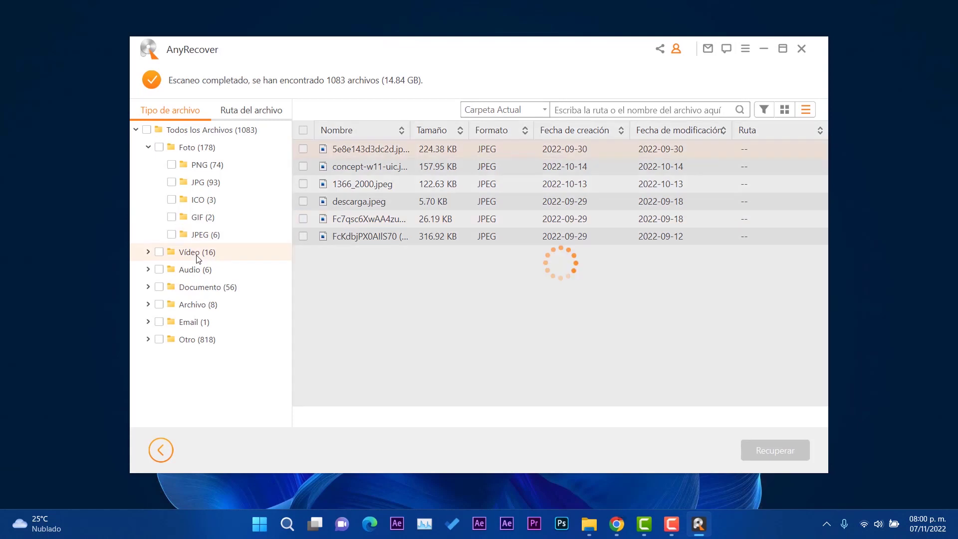
scroll(383, 295, down, 1)
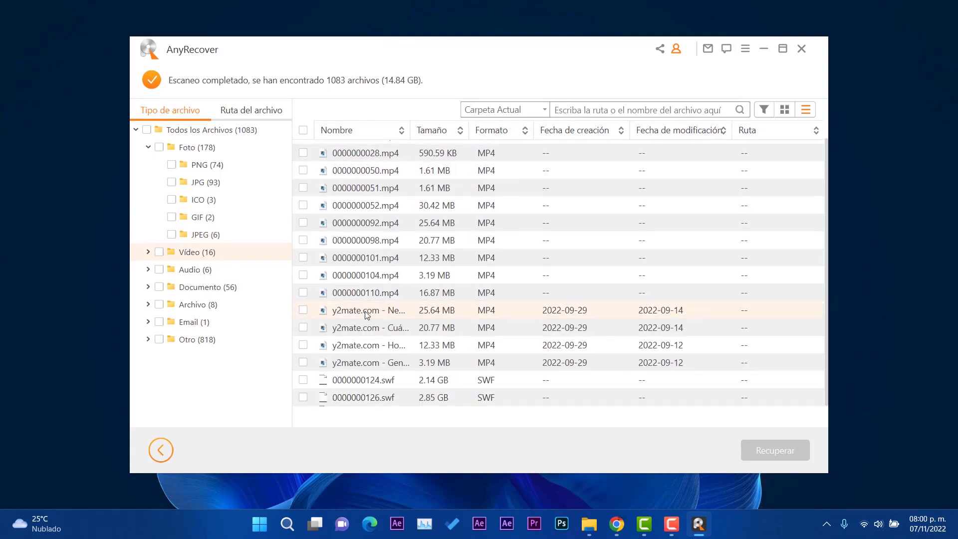
double_click(367, 314)
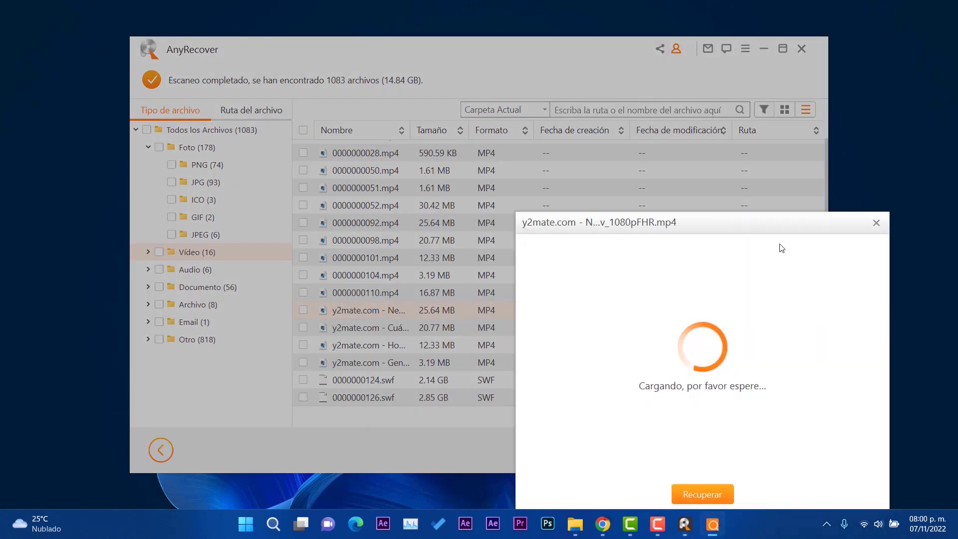
drag(748, 218, 650, 148)
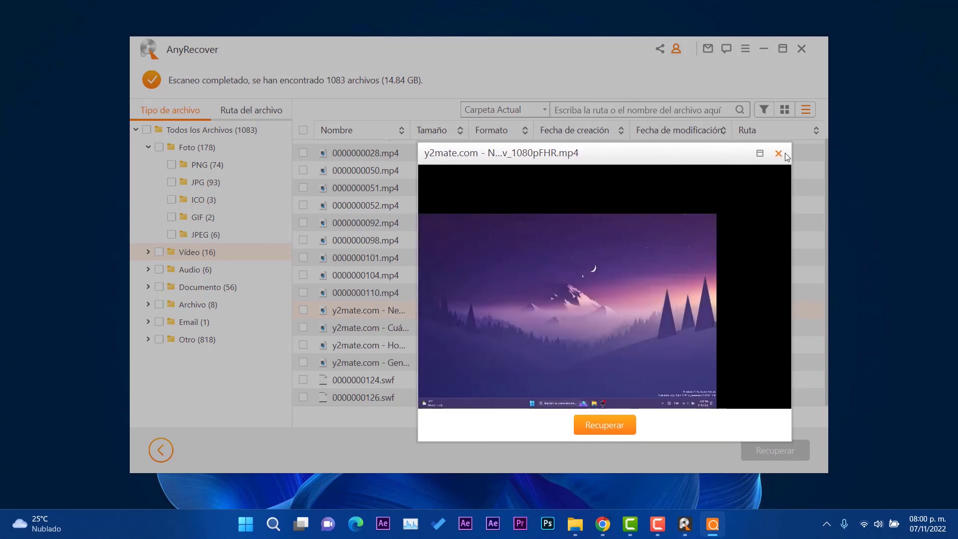
click(779, 153)
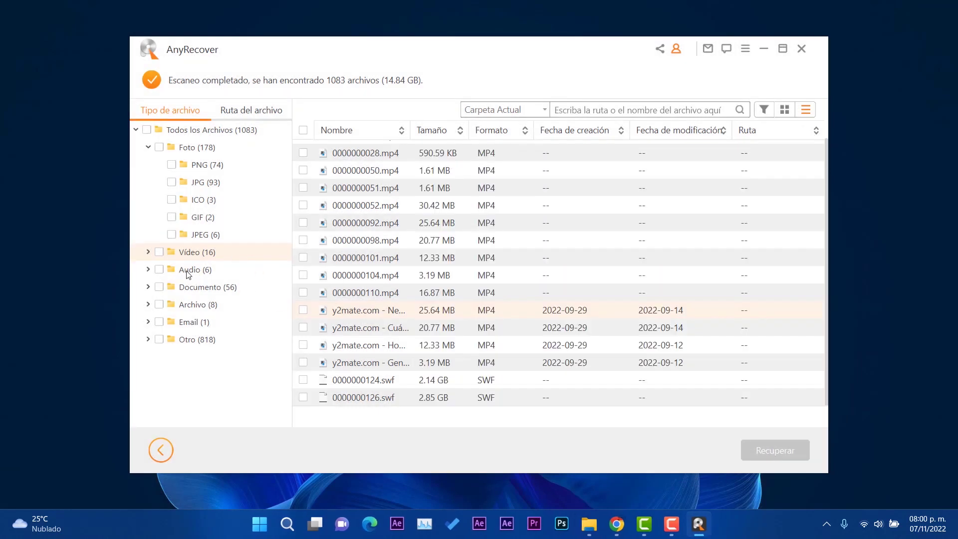
Review the recoverable audio files, then look through the PDF, DOCX, XLSX and XML files in the document category.
click(188, 272)
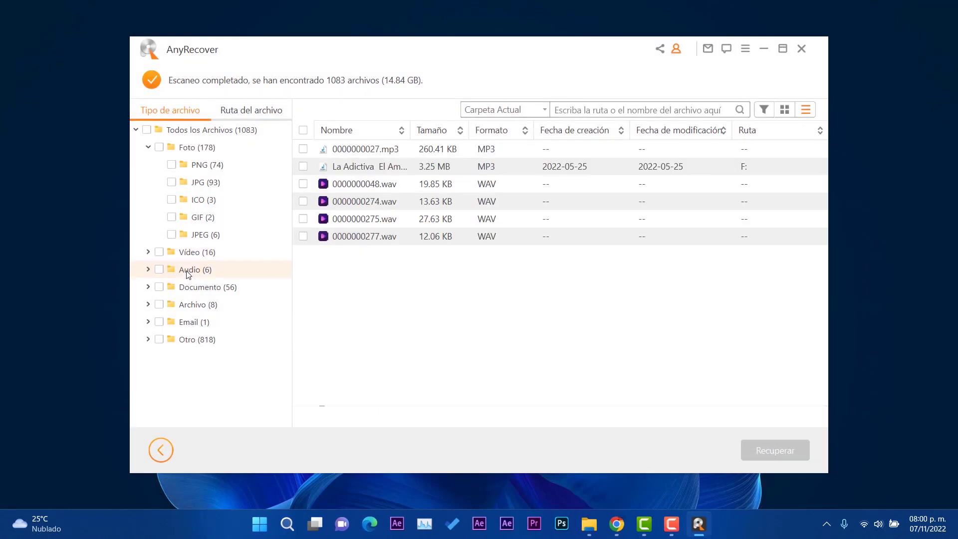
click(221, 288)
scroll(442, 310, down, 2)
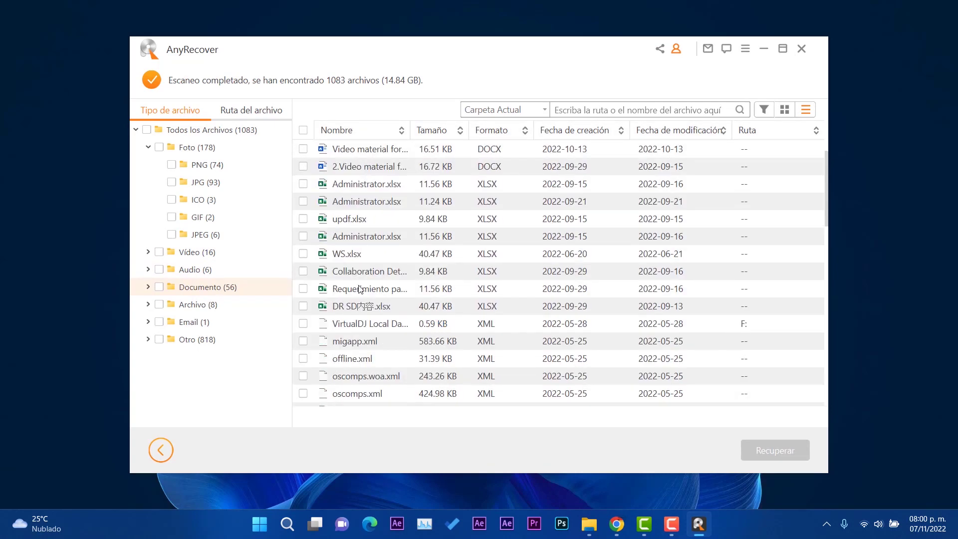
scroll(362, 286, up, 2)
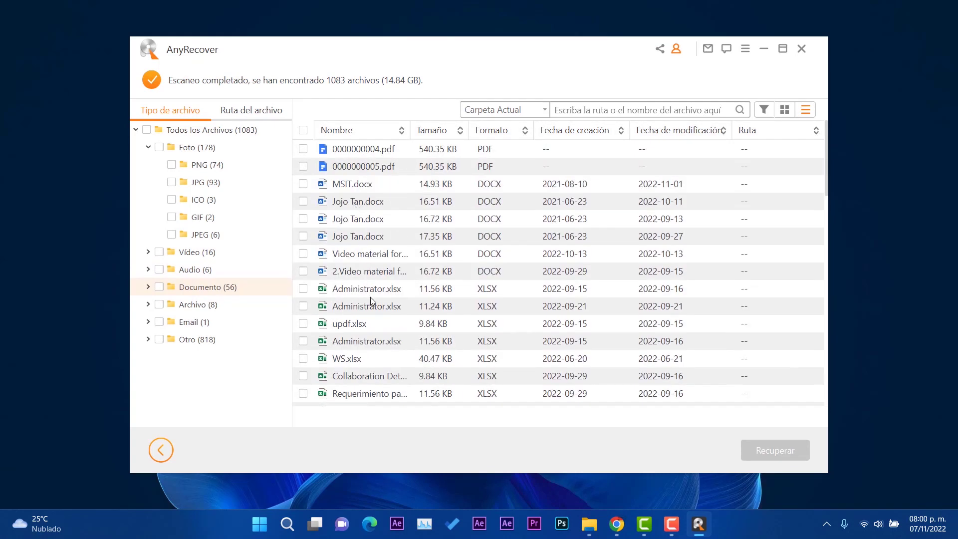
scroll(362, 240, down, 4)
scroll(366, 265, up, 4)
scroll(369, 312, down, 1)
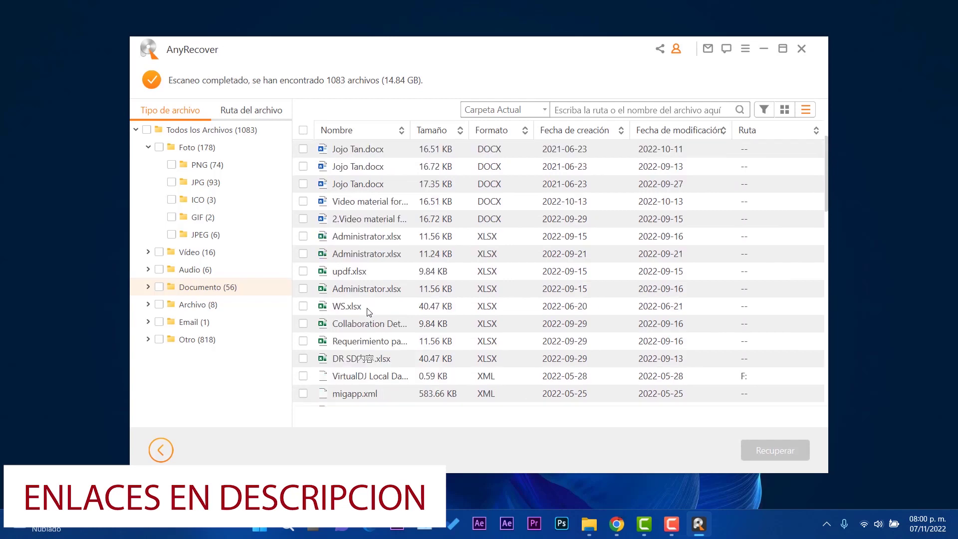
Look through the remaining document files, then review the files in the Archivo, Email and Otro categories.
scroll(369, 343, down, 9)
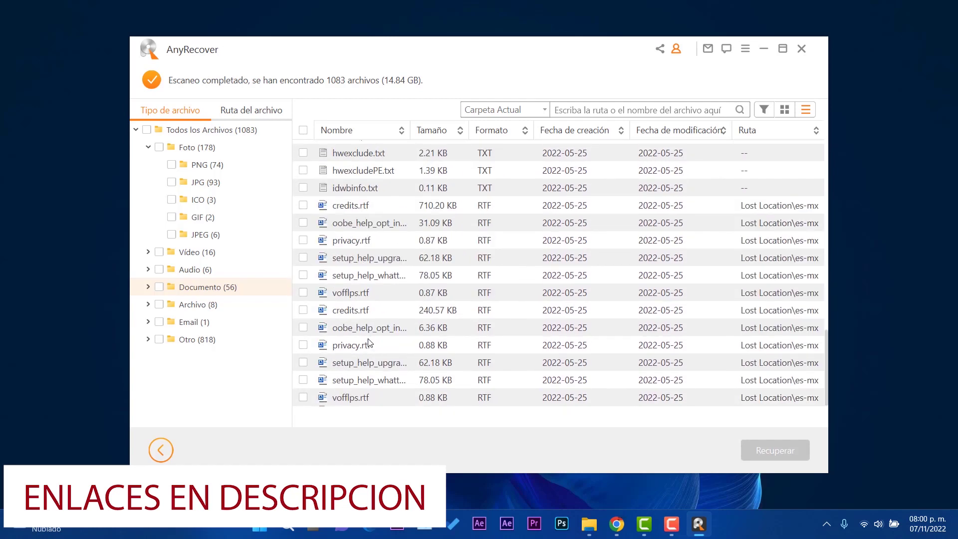
scroll(424, 306, up, 9)
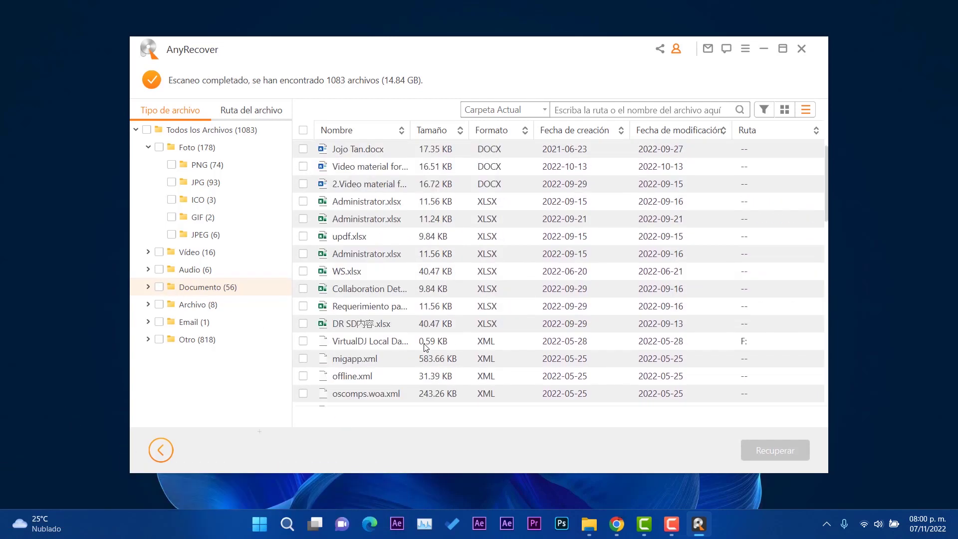
click(199, 310)
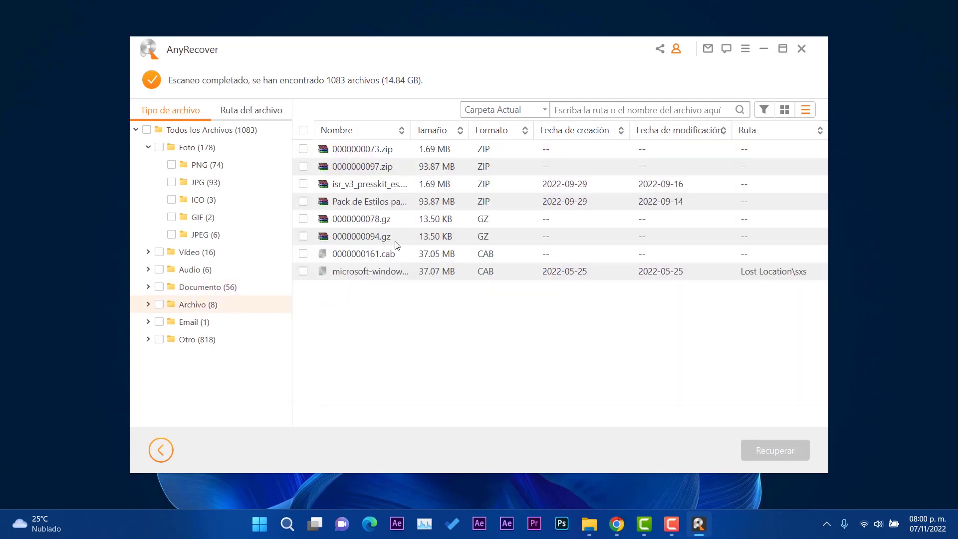
click(202, 323)
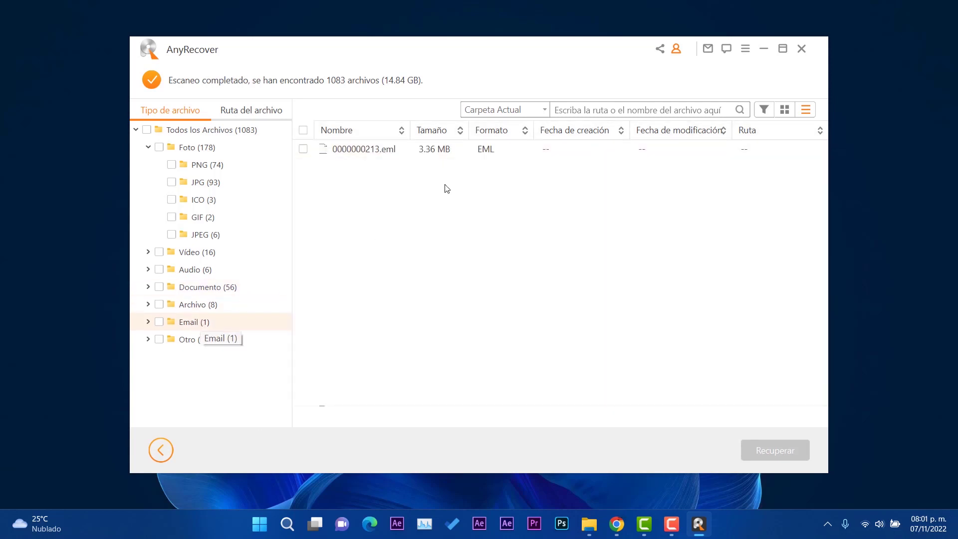
click(214, 340)
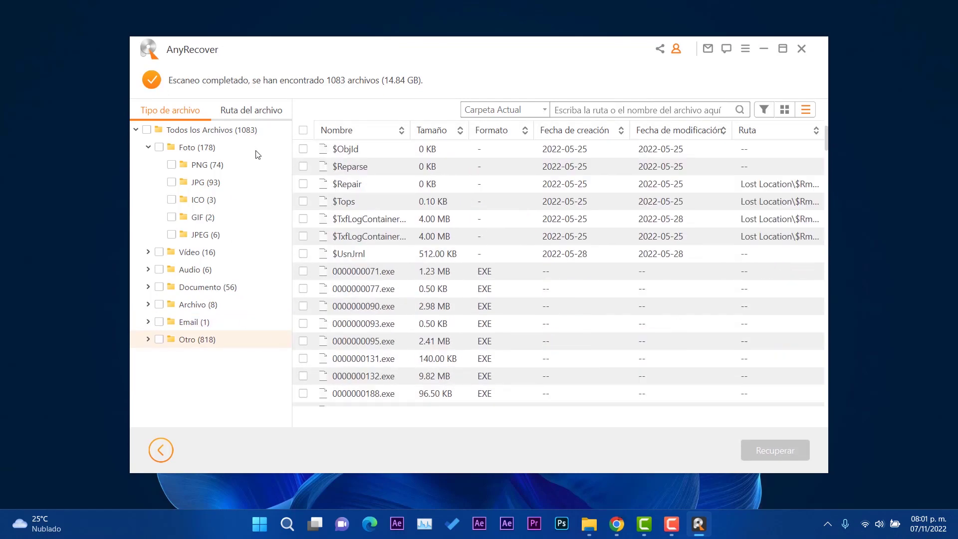
Select the PNG, JPG, Audio and Documento categories and recover their files to the desktop (Escritorio).
click(172, 165)
click(171, 182)
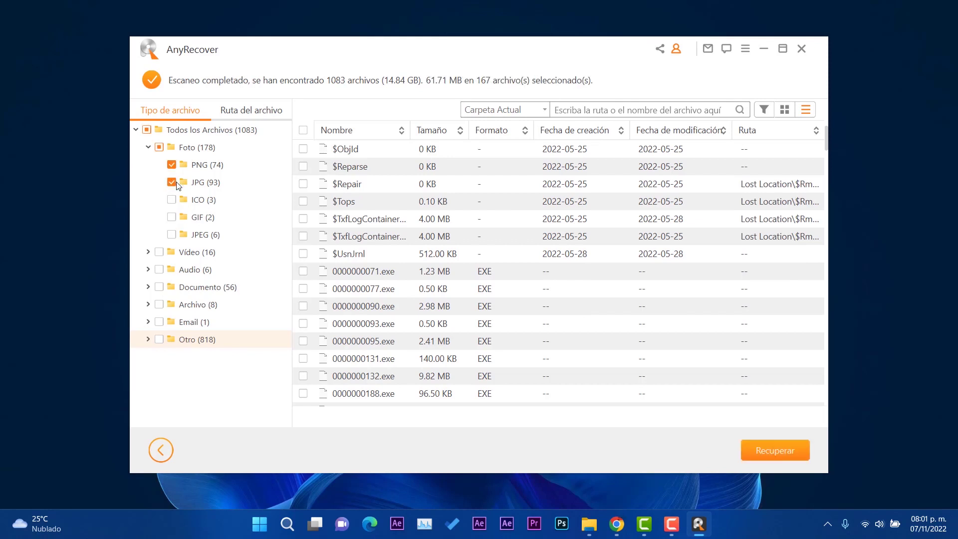
click(159, 270)
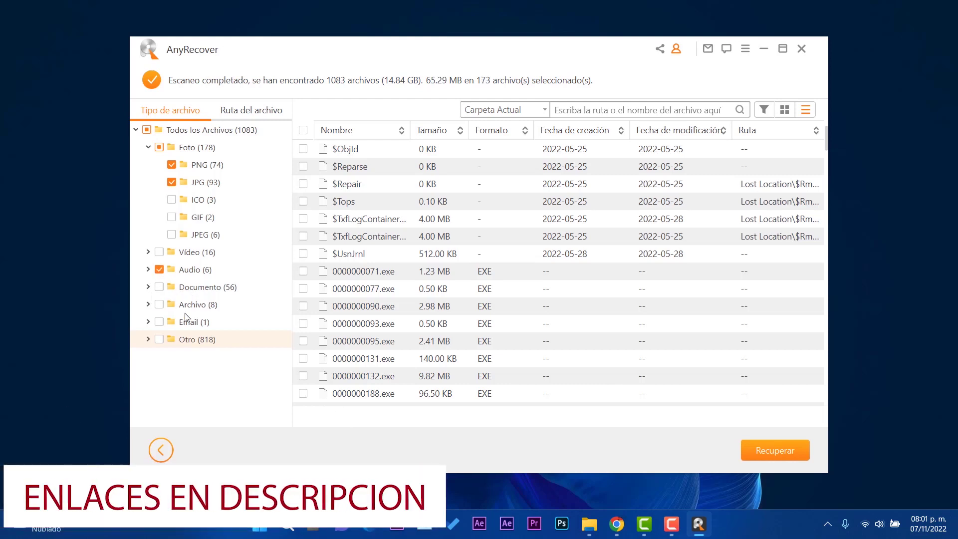
click(159, 287)
click(780, 451)
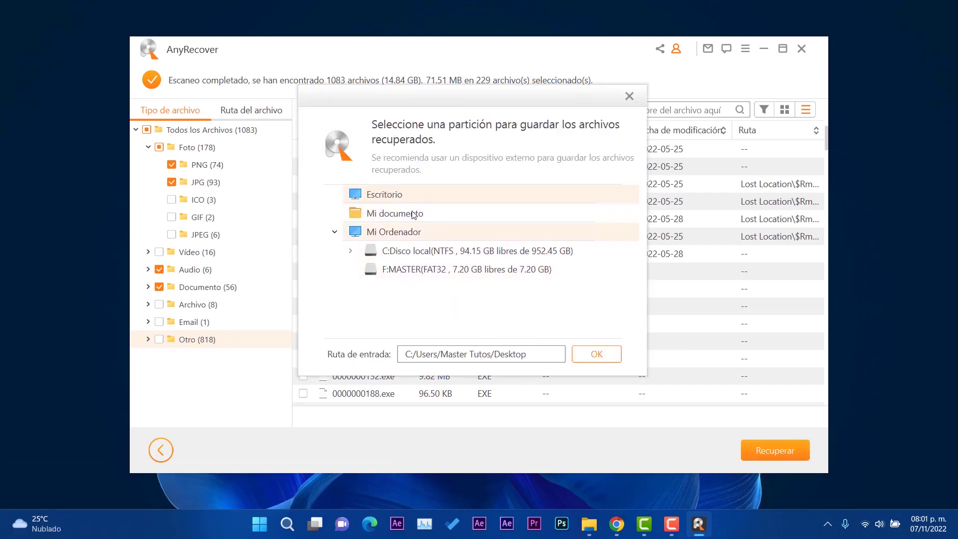
click(613, 355)
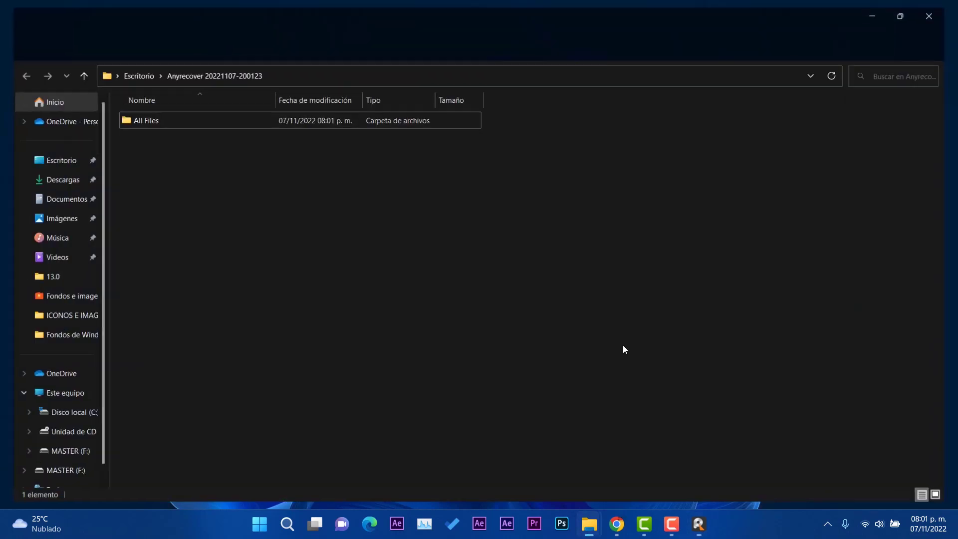
Check the MP3 and WAV folders inside the recovered Audio folder under All Files, returning to All Files.
double_click(169, 121)
double_click(174, 123)
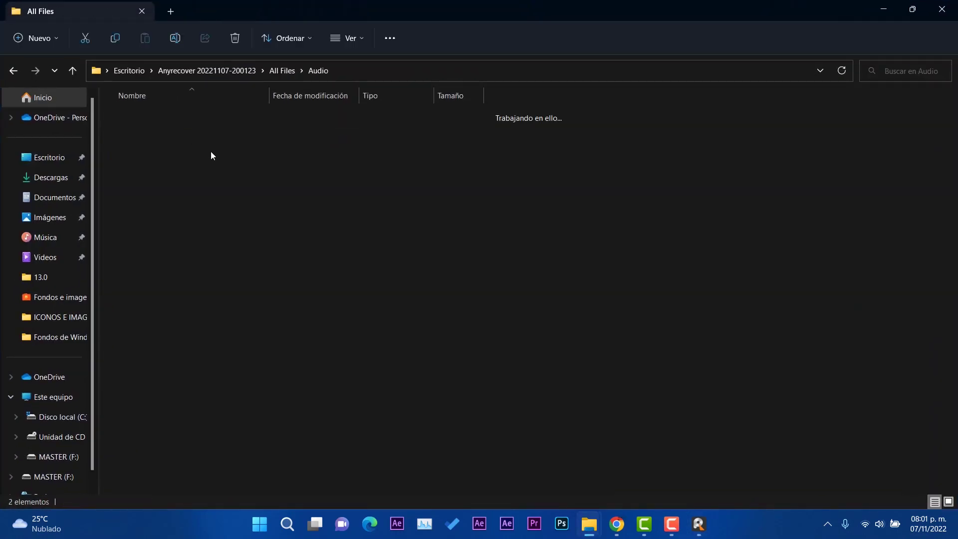
double_click(224, 120)
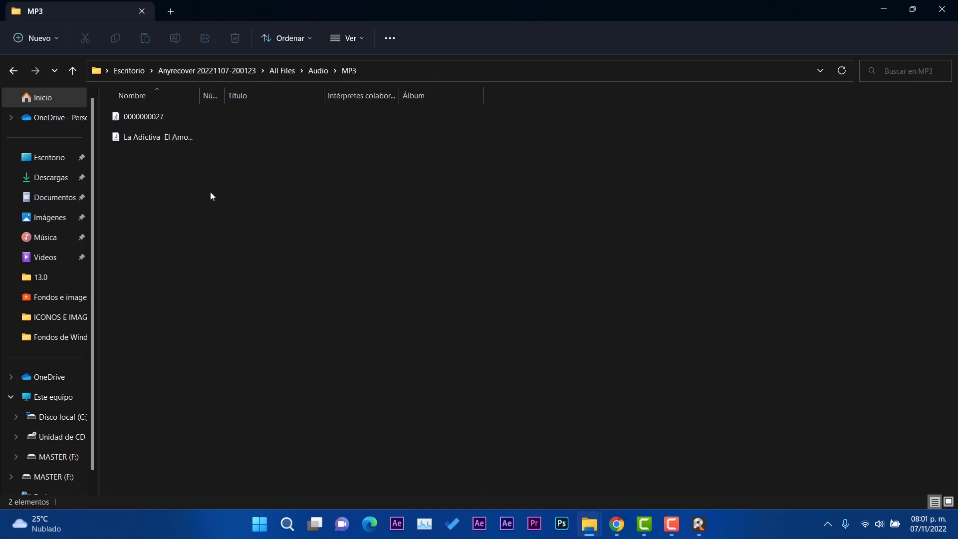
key(alt+Left)
double_click(144, 137)
key(alt+Left)
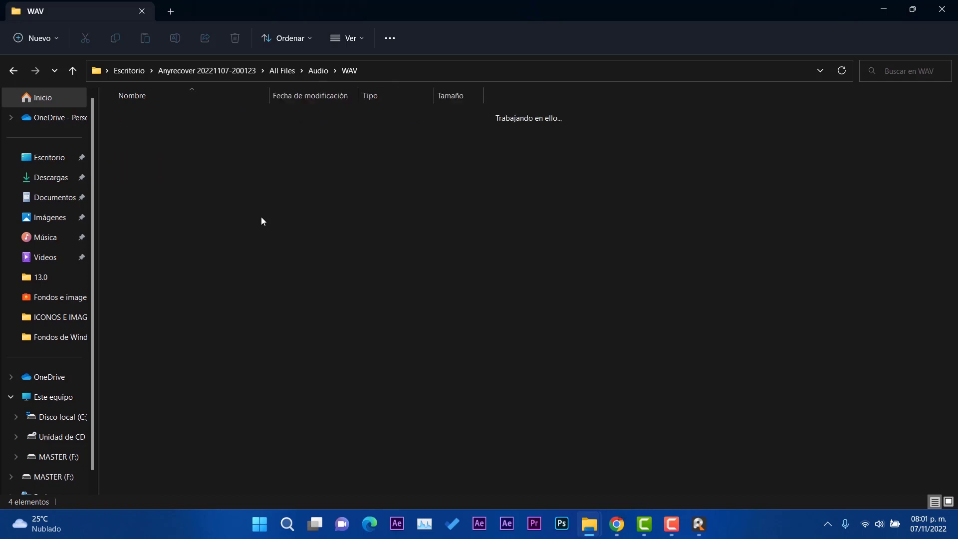
key(alt+Left)
Open the recovered Document folder and check its PDF and TXT subfolders.
click(157, 142)
double_click(156, 141)
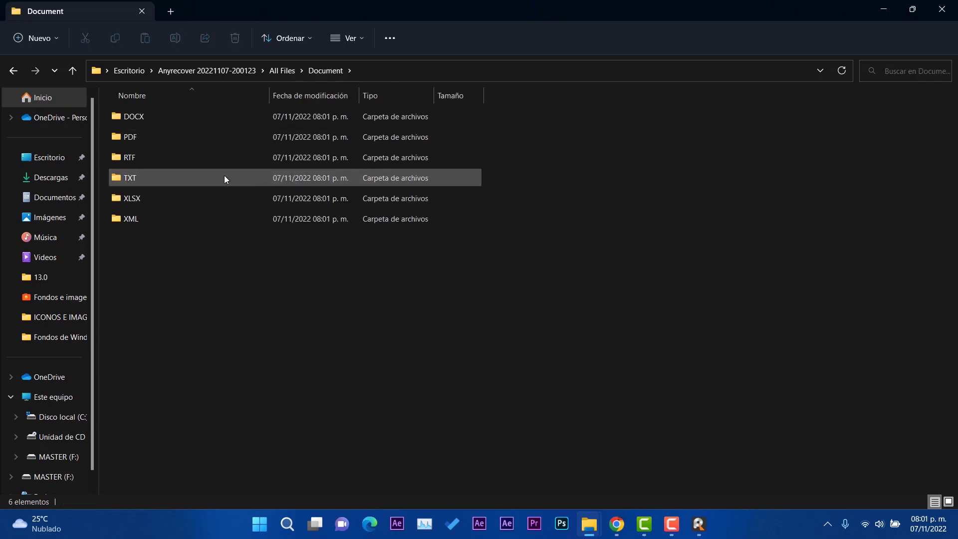
double_click(143, 137)
key(alt+Left)
click(151, 166)
click(148, 183)
double_click(148, 182)
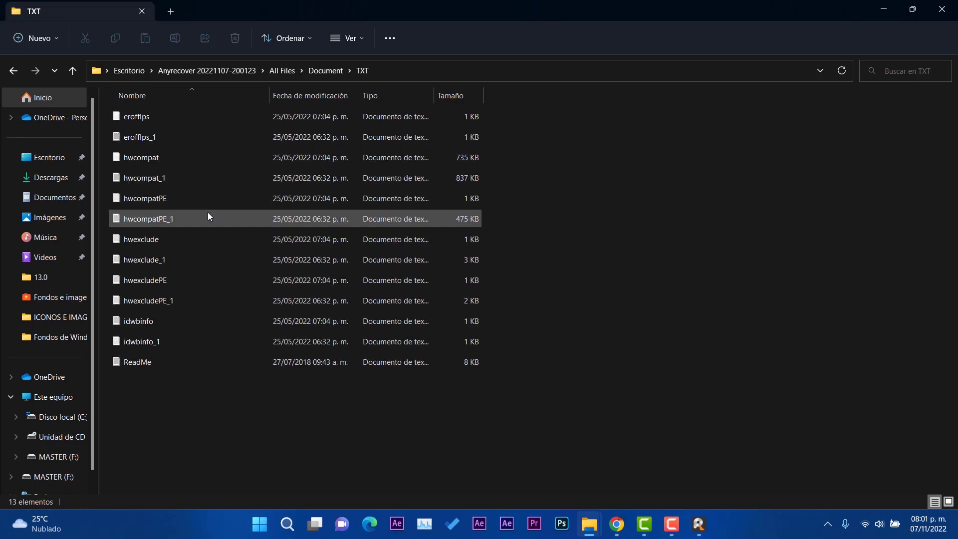
key(alt+Left)
Open the DOCX folder, preview the document "2.Video material for master tutos to september 15 2022", close it and return to All Files.
double_click(143, 122)
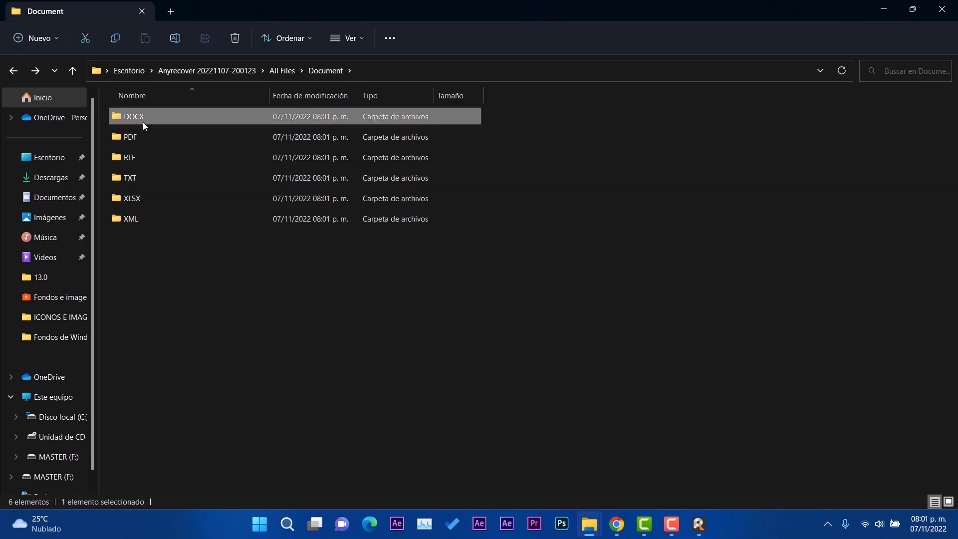
click(192, 124)
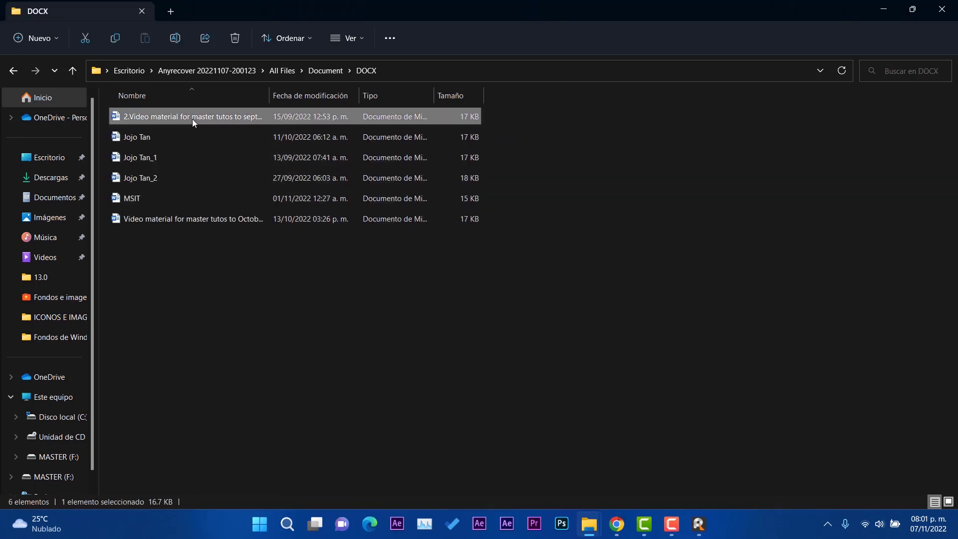
key(space)
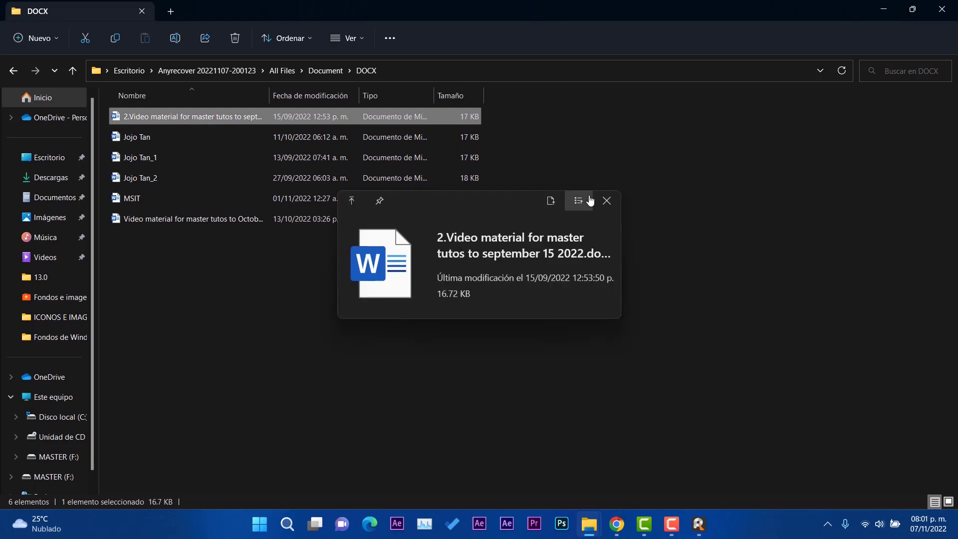
click(606, 206)
key(BackSpace)
key(BackSpace)
Browse the recovered JPG folder under Photo, and view teams-rooms.jpg at full size before closing it.
double_click(154, 159)
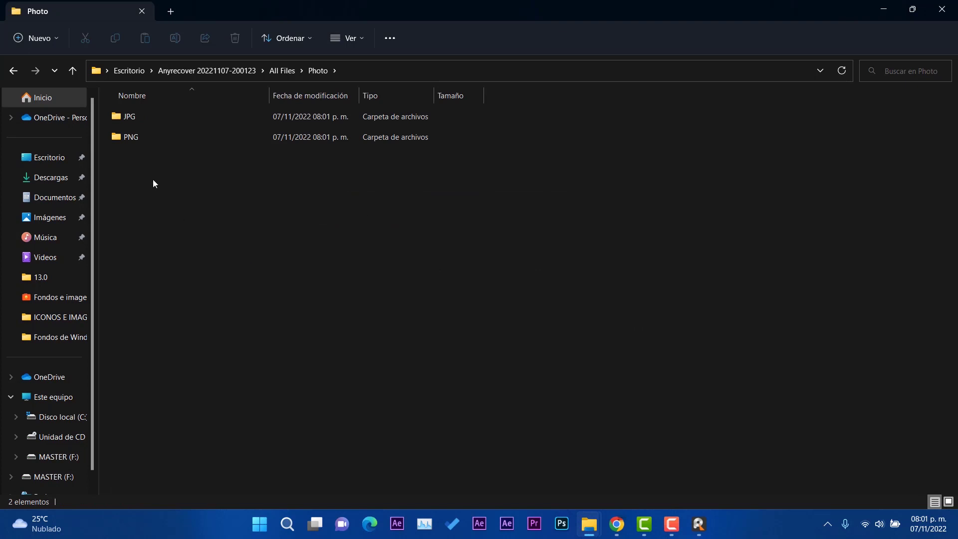
double_click(149, 115)
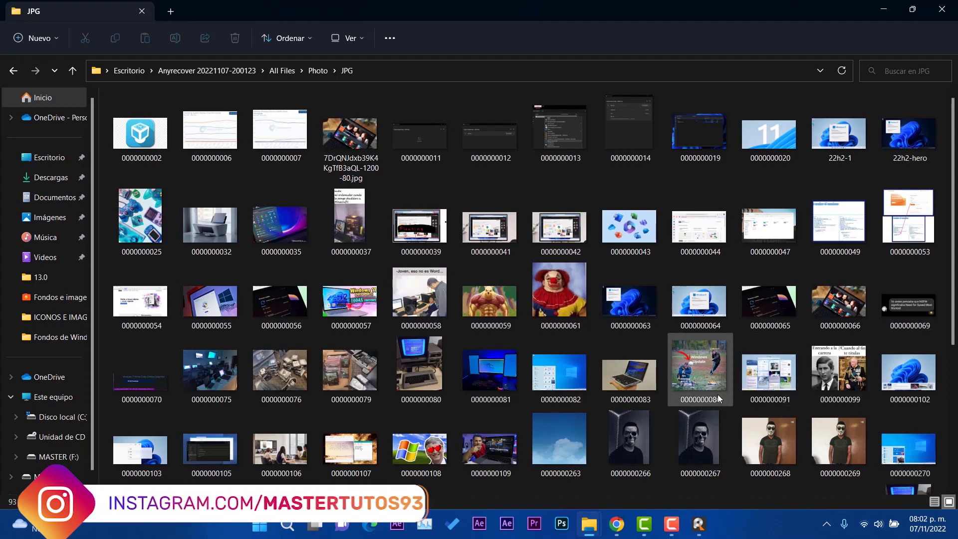
scroll(717, 397, down, 5)
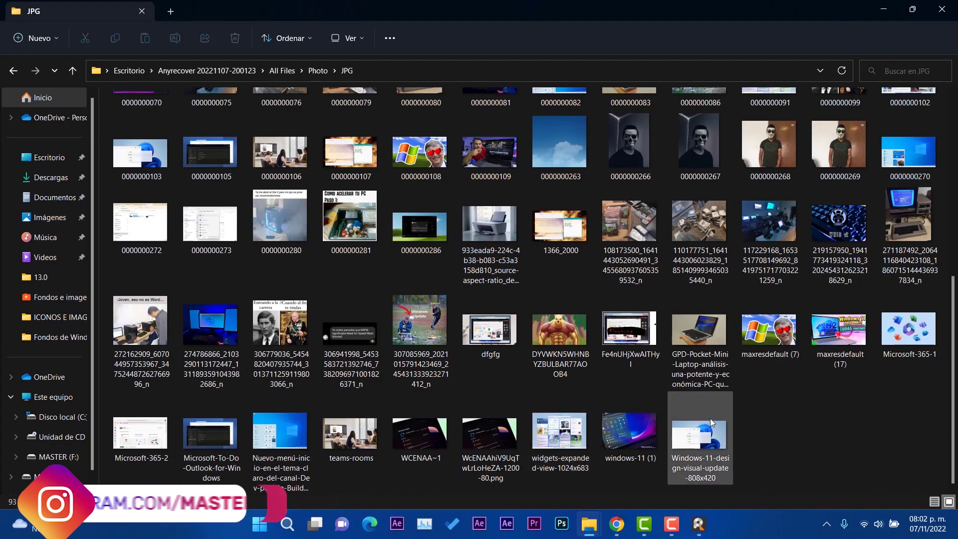
click(370, 429)
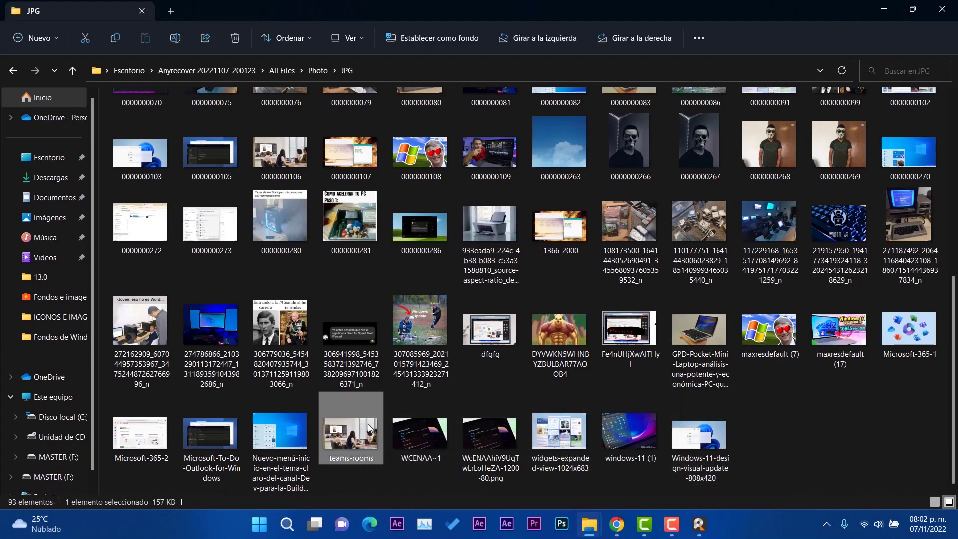
double_click(369, 428)
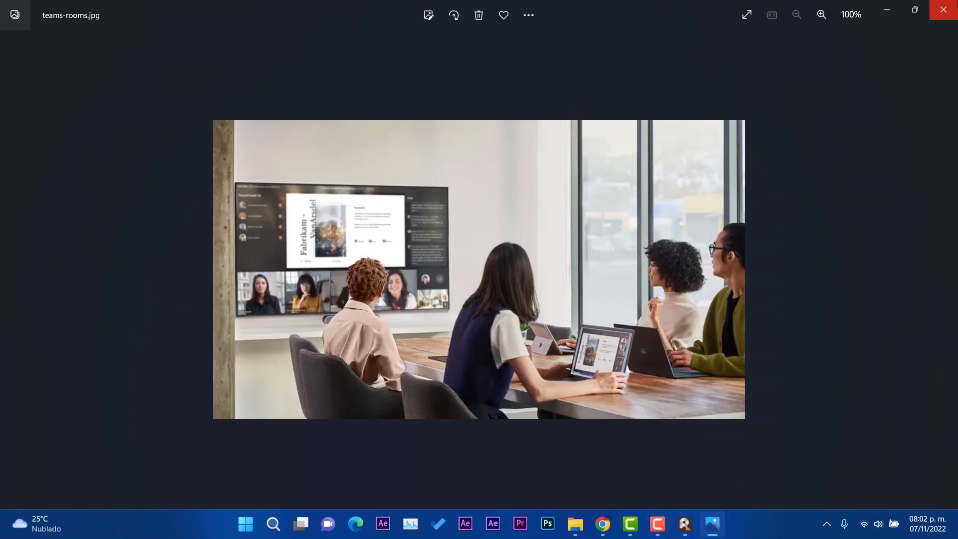
key(Escape)
key(BackSpace)
Browse the recovered PNG images, then close the folder window and the recovery completion message.
double_click(148, 143)
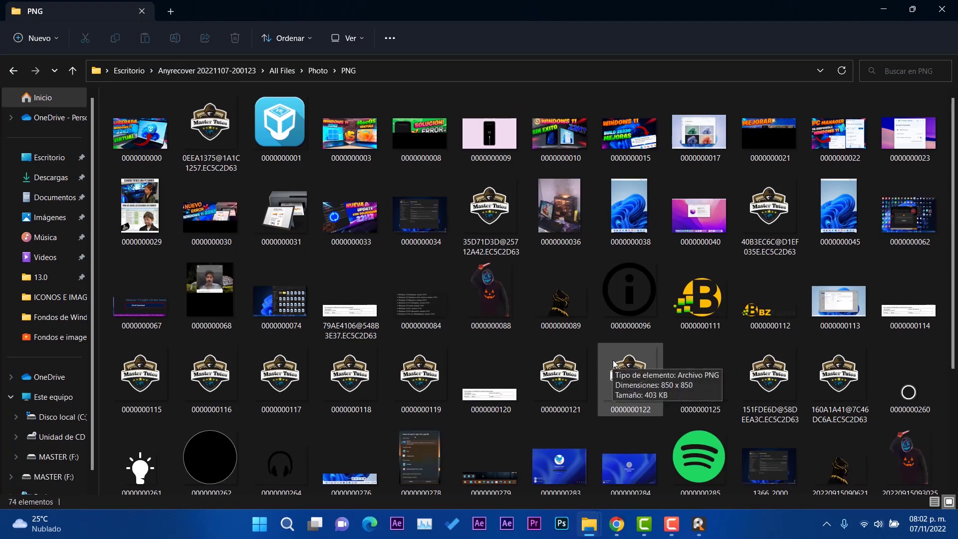
scroll(644, 355, down, 3)
scroll(647, 411, up, 3)
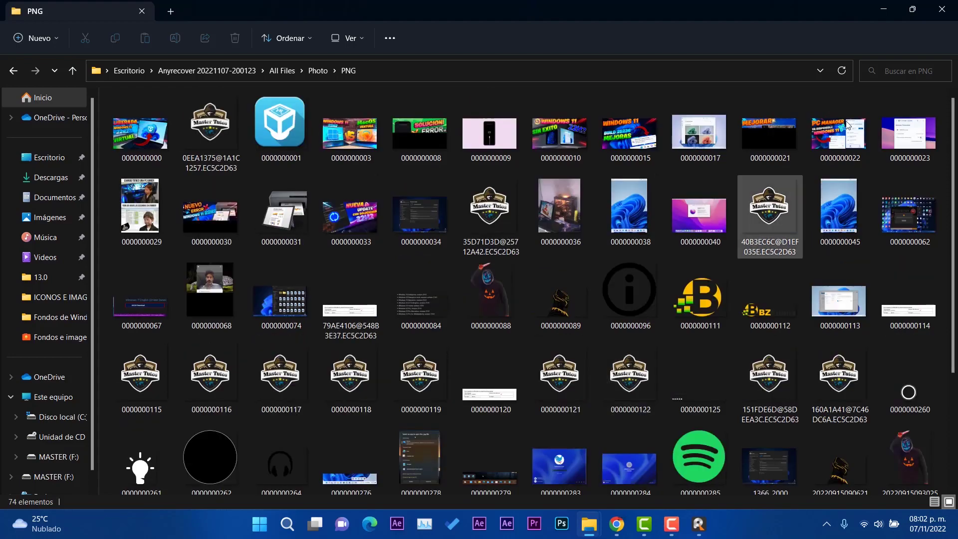
click(942, 9)
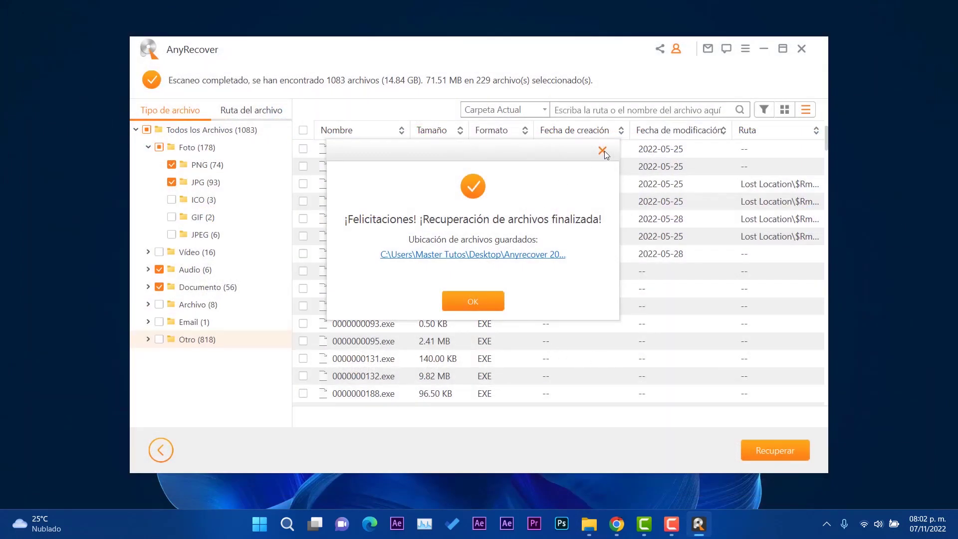
click(602, 149)
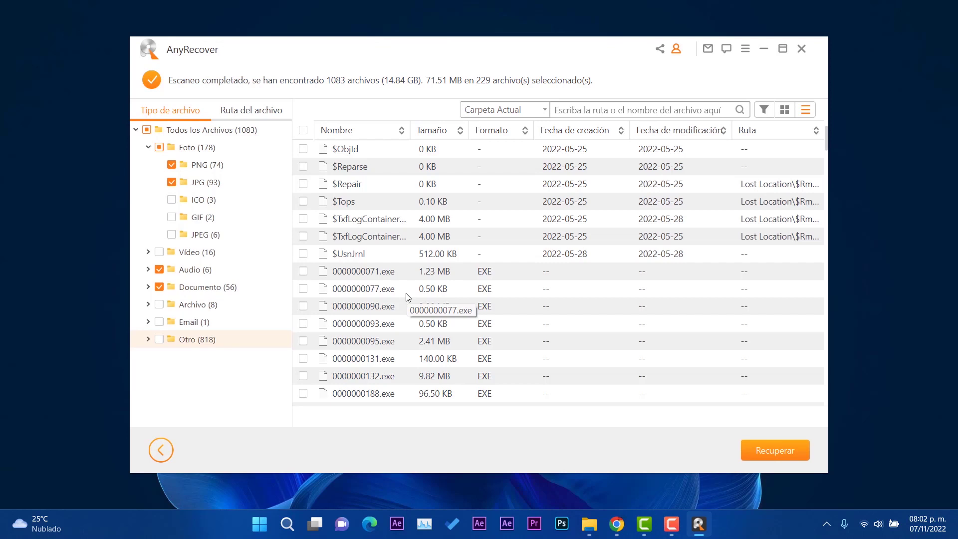
click(161, 444)
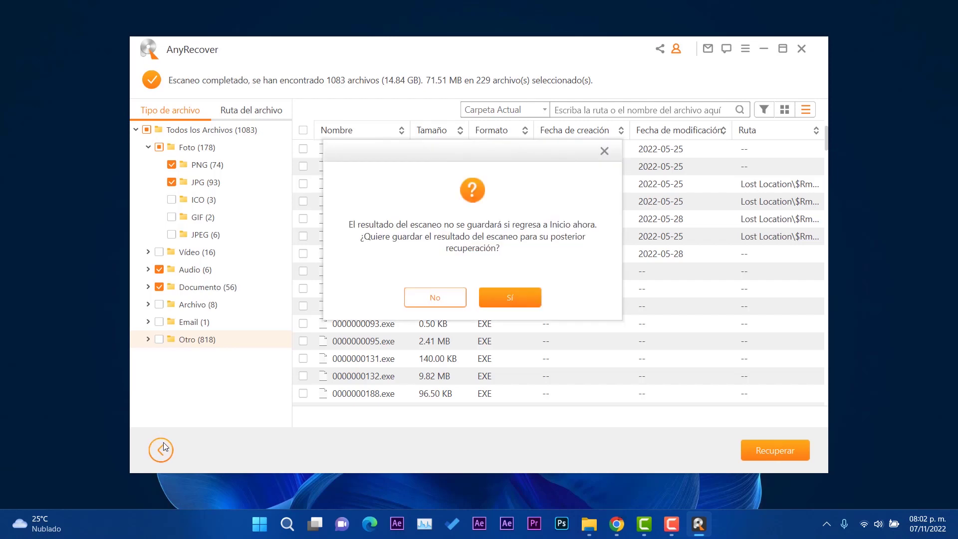
click(514, 298)
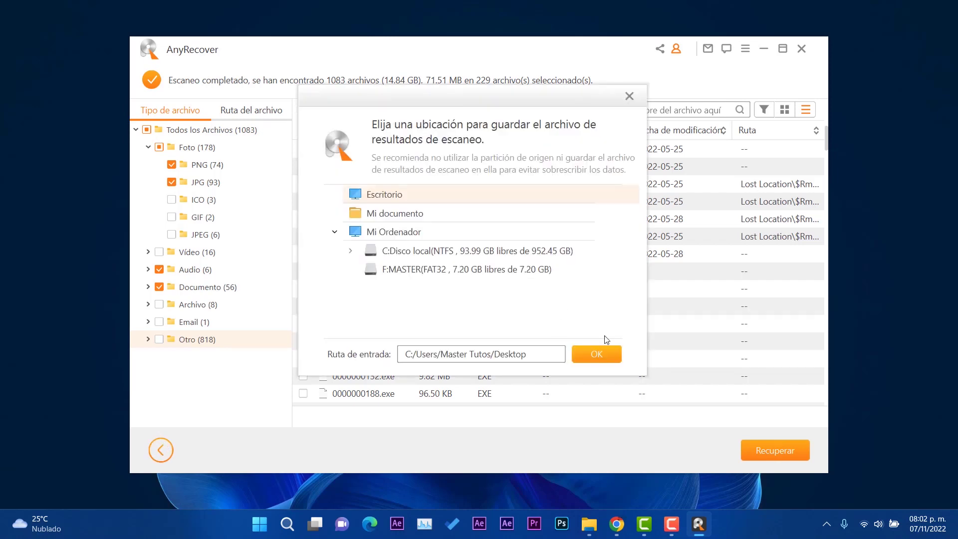
click(629, 94)
Return to the start screen without saving the scan result, and view the page for importing a scan result before going back.
click(160, 450)
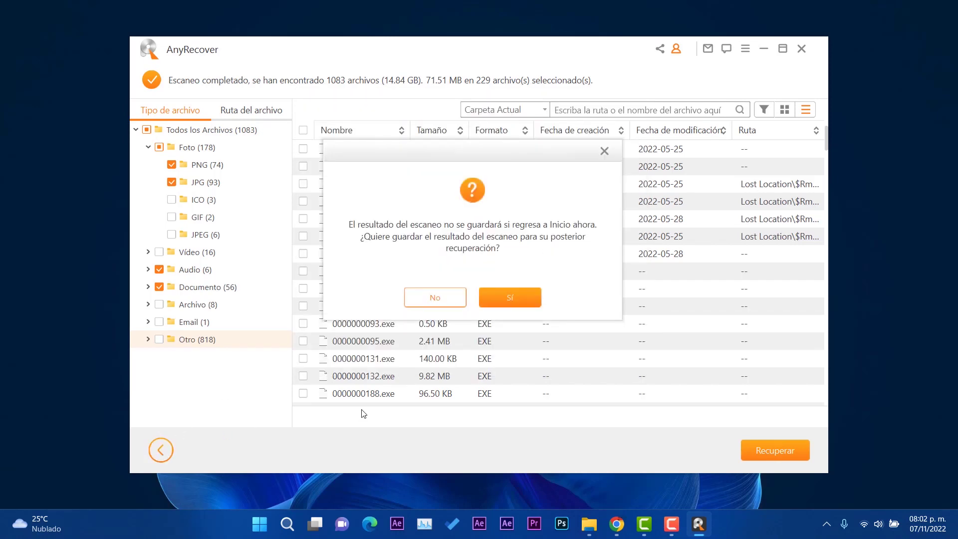
click(430, 297)
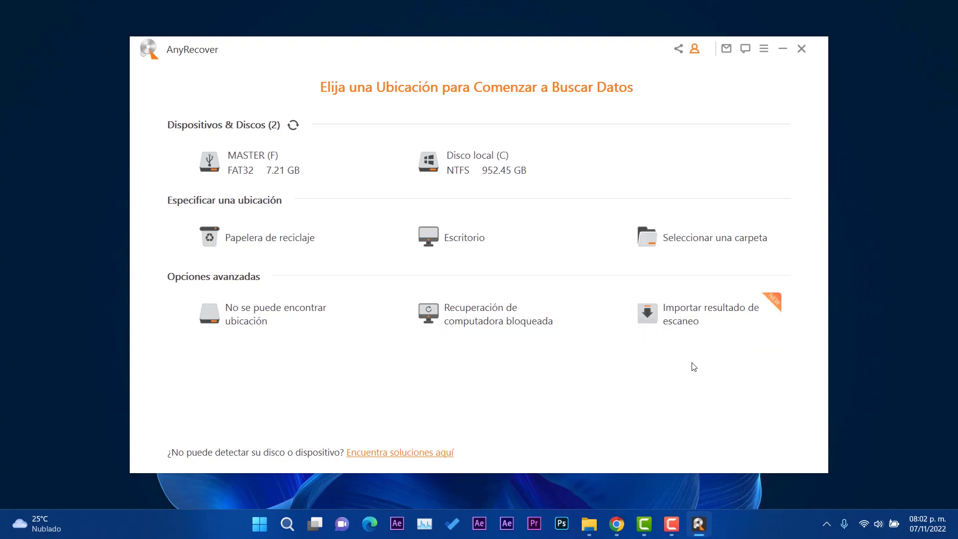
click(707, 314)
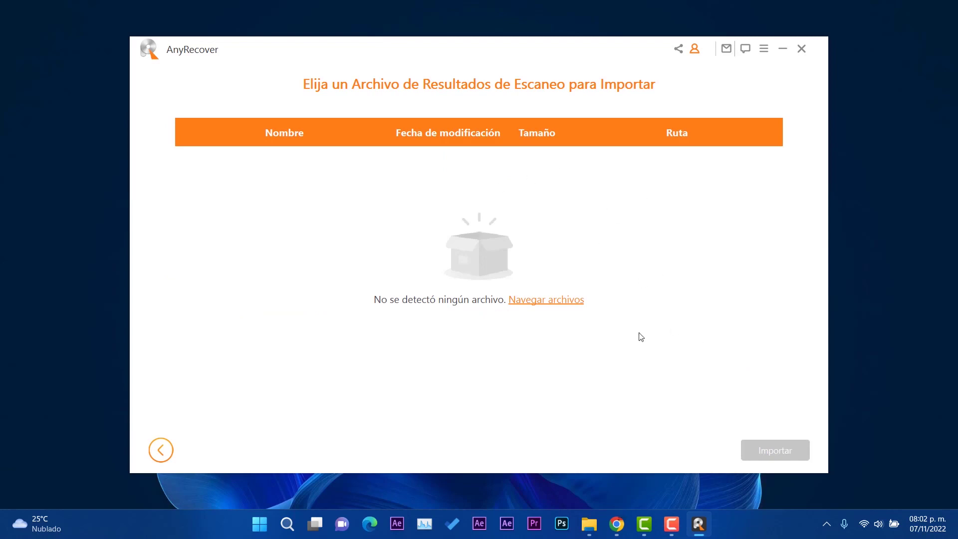
click(169, 450)
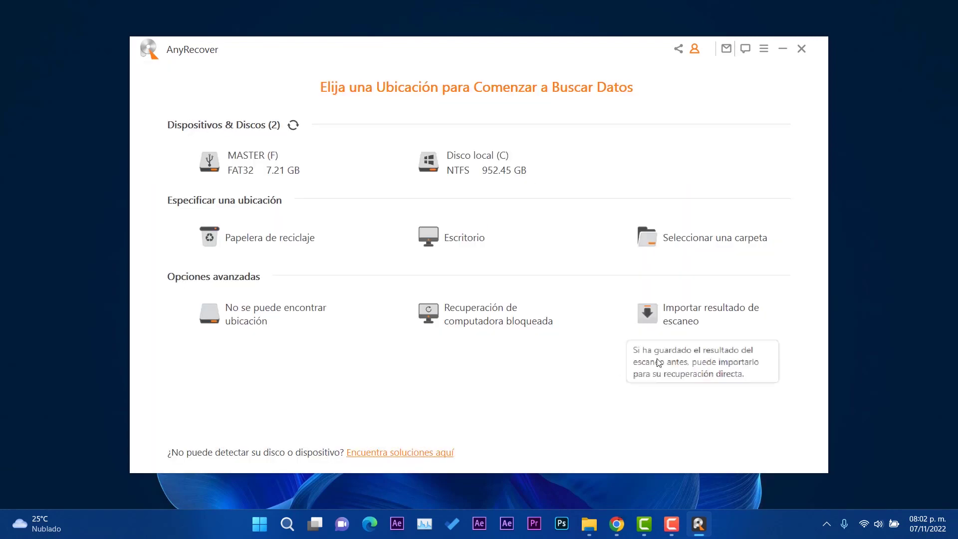